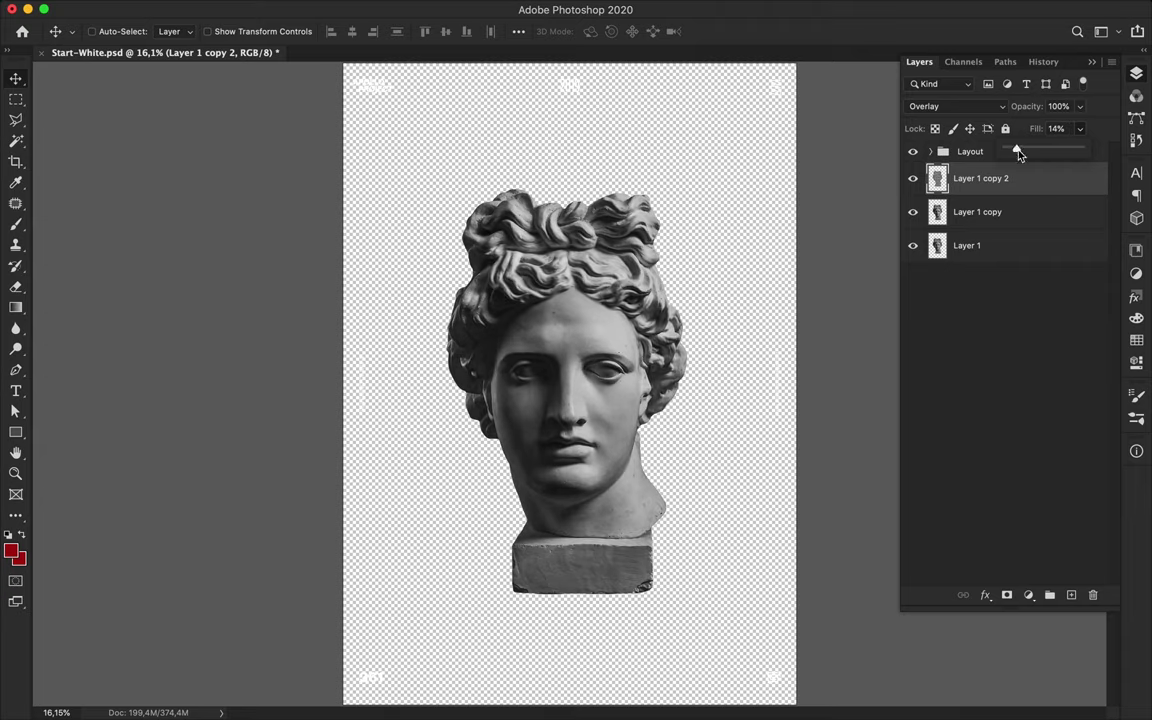
Step: Draw a light gray rectangle covering the whole canvas and place it beneath all the bust layers
key(alt+comma)
key(u)
click(184, 34)
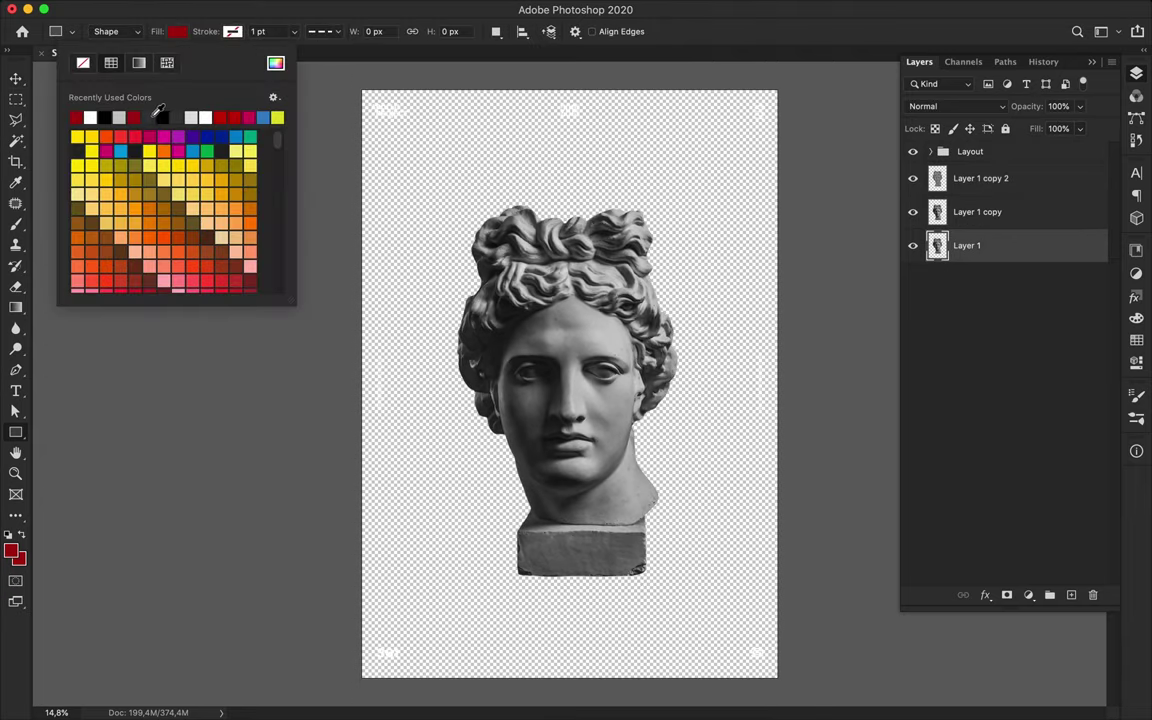
drag(361, 88, 781, 681)
click(1136, 80)
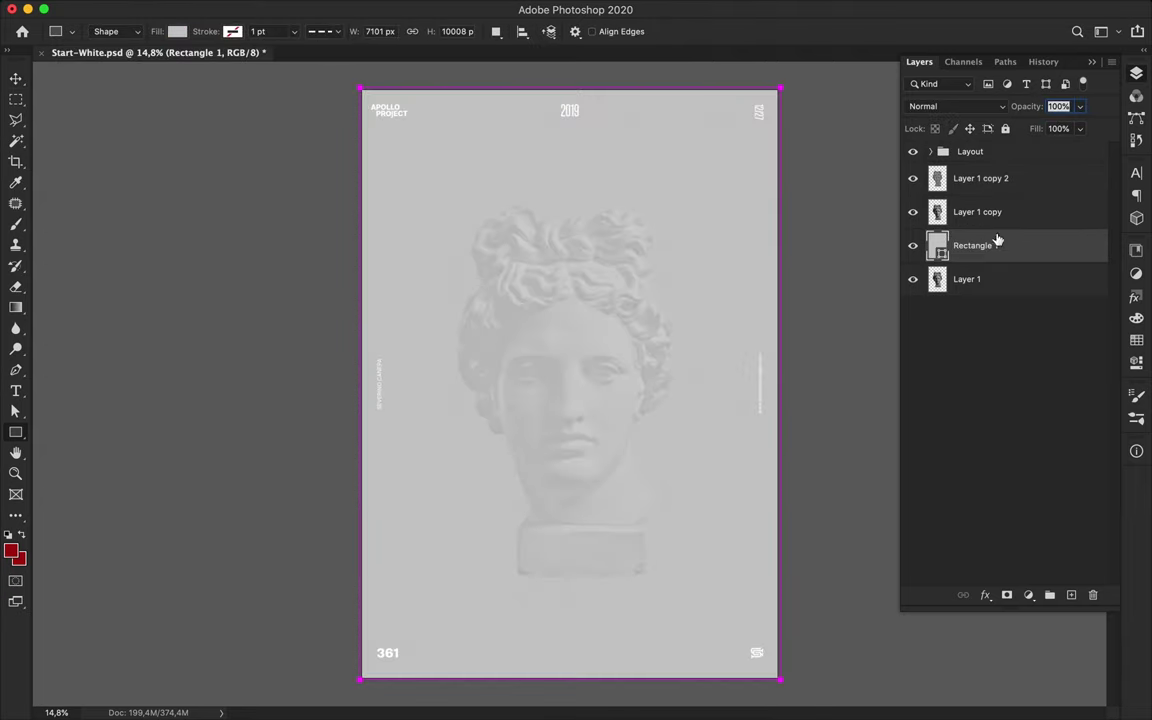
drag(1002, 246, 1001, 299)
Step: Give the background rectangle a radial black-to-white gradient fill
click(177, 31)
click(139, 63)
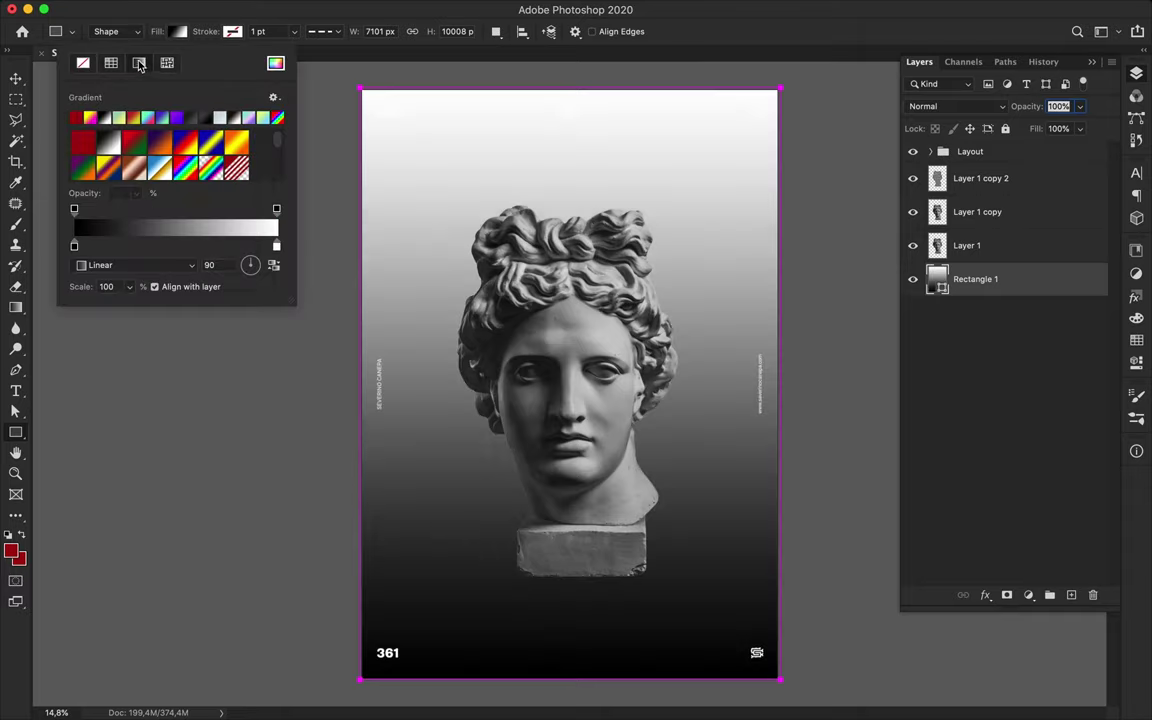
click(135, 265)
click(160, 281)
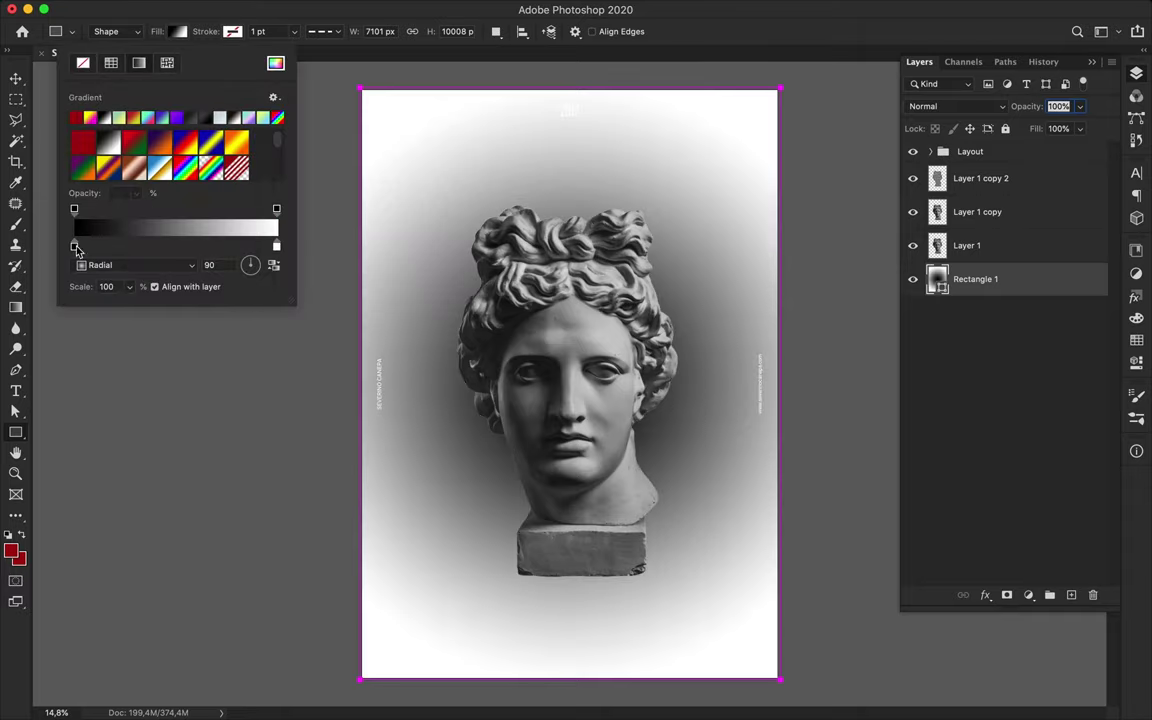
Step: Swap the background gradient's color stops and recolor them as a mid-gray center fading to darker gray edges
drag(74, 246, 242, 247)
drag(277, 246, 74, 248)
mouse_move(242, 247)
mouse_down()
mouse_move(277, 248)
mouse_move(242, 272)
mouse_up()
double_click(277, 246)
drag(698, 374, 663, 364)
click(1022, 225)
double_click(74, 246)
drag(682, 270, 648, 308)
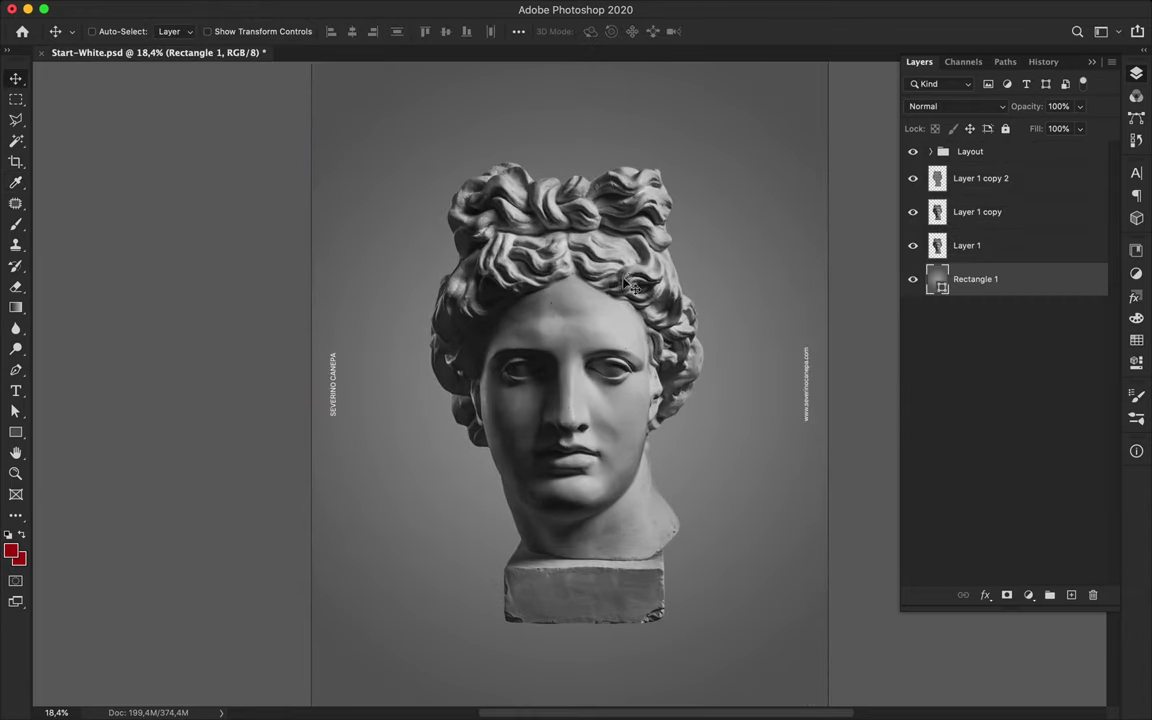
Step: Merge the three bust layers into one and shift the bust slightly upward
click(1000, 178)
shift+click(1029, 247)
key(ctrl+e)
drag(573, 371, 573, 364)
Step: Draw a wide elliptical selection across the neck of the bust to define a curved cut
scroll(547, 319, up, 5)
scroll(525, 615, up, 2)
scroll(535, 620, down, 3)
key(p)
key(m)
right_click(17, 99)
click(87, 114)
drag(391, 420, 951, 548)
Step: Add a rectangular area over the head to the selection and separate the neck base onto its own layer
scroll(722, 459, down, 3)
scroll(722, 459, up, 4)
right_click(17, 99)
click(78, 95)
click(118, 33)
drag(329, 120, 759, 590)
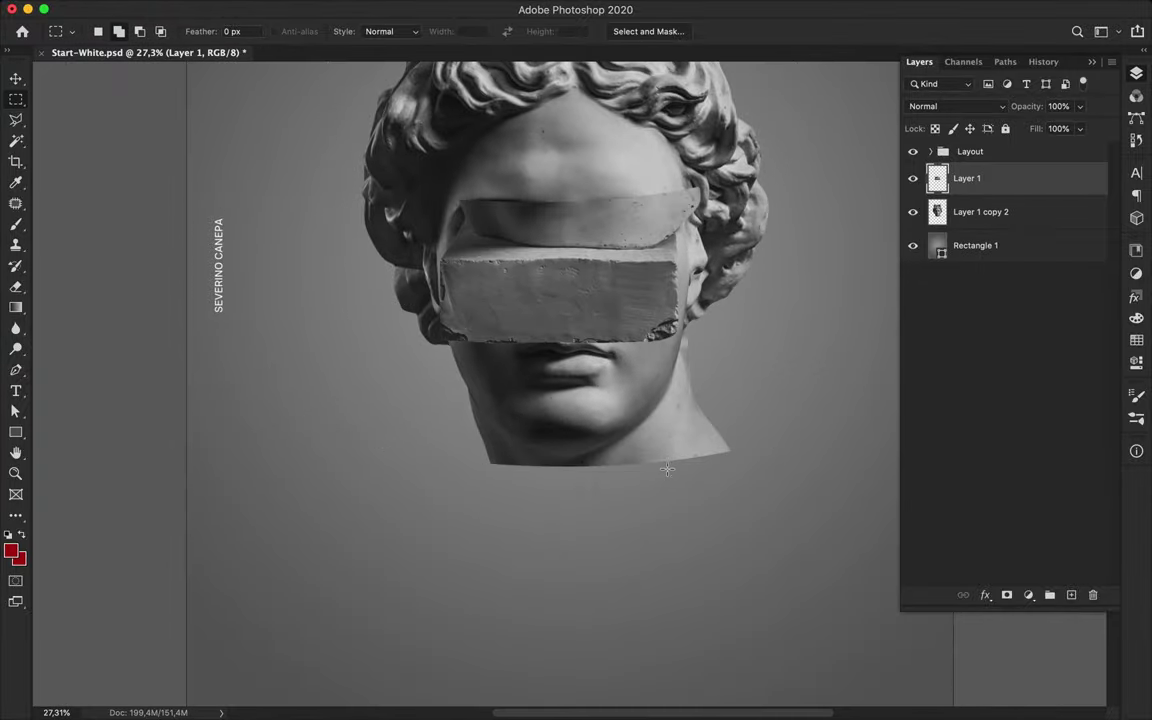
Step: Move the separated neck base below the head, leaving a gap at the curved cut
key(v)
drag(615, 292, 648, 583)
scroll(574, 474, up, 5)
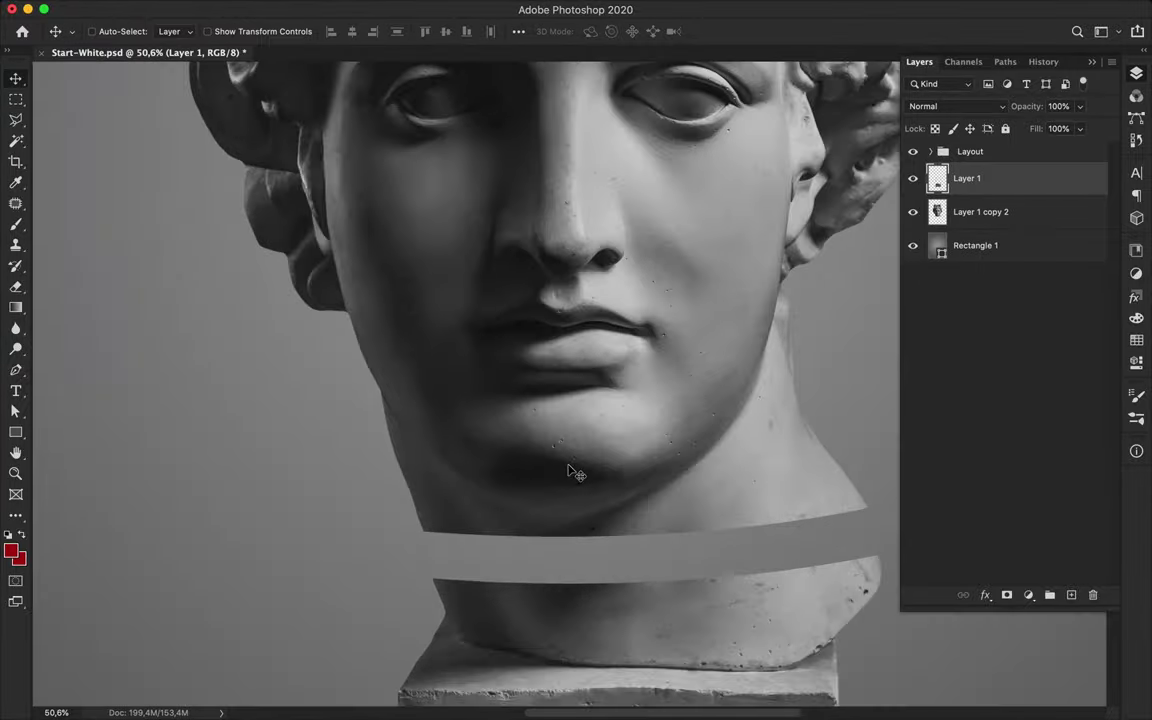
Step: Draw a closed, curved lens shape with the Pen tool over the cut edge of the neck base
scroll(575, 470, up, 2)
scroll(575, 470, down, 4)
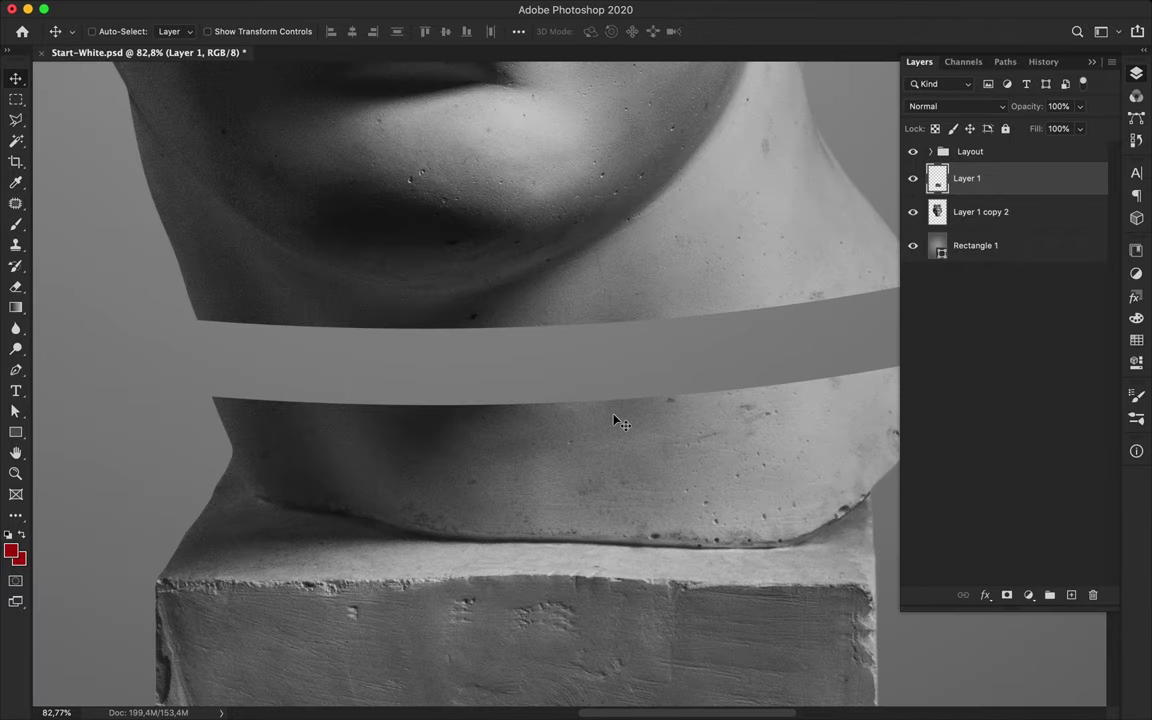
key(p)
scroll(218, 405, up, 3)
click(239, 412)
drag(245, 387, 322, 366)
scroll(276, 384, down, 1)
scroll(276, 370, right, 6)
drag(492, 360, 491, 355)
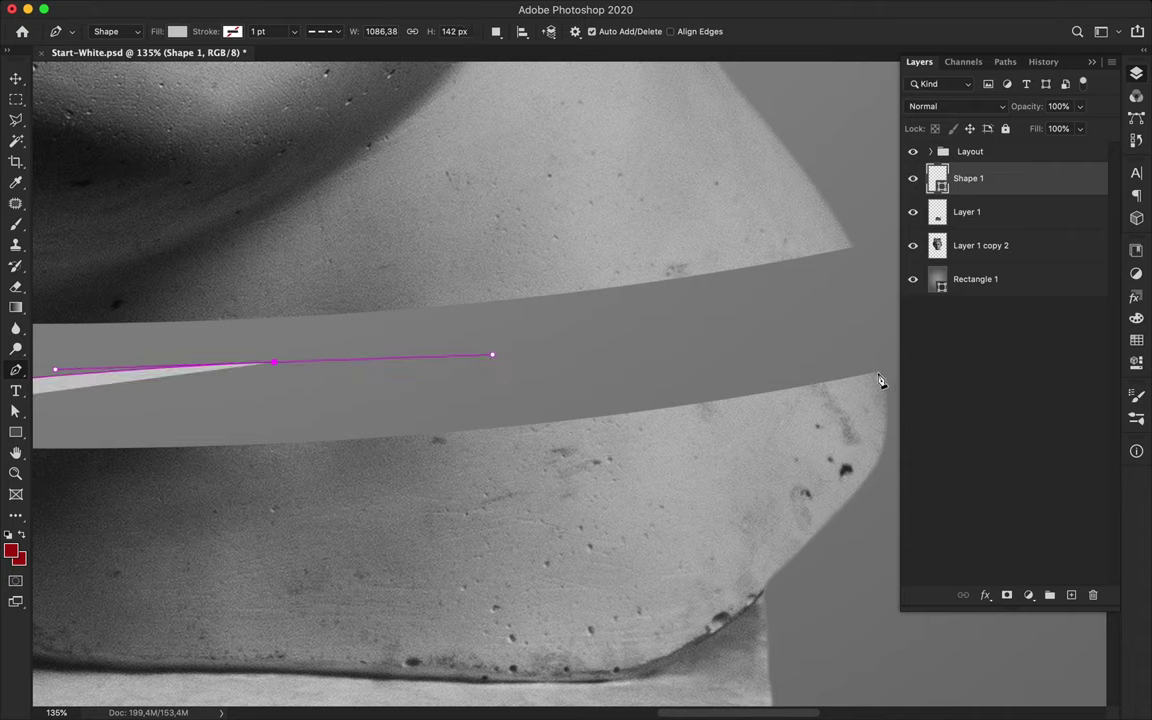
drag(877, 375, 862, 406)
scroll(860, 408, left, 6)
drag(250, 454, 190, 435)
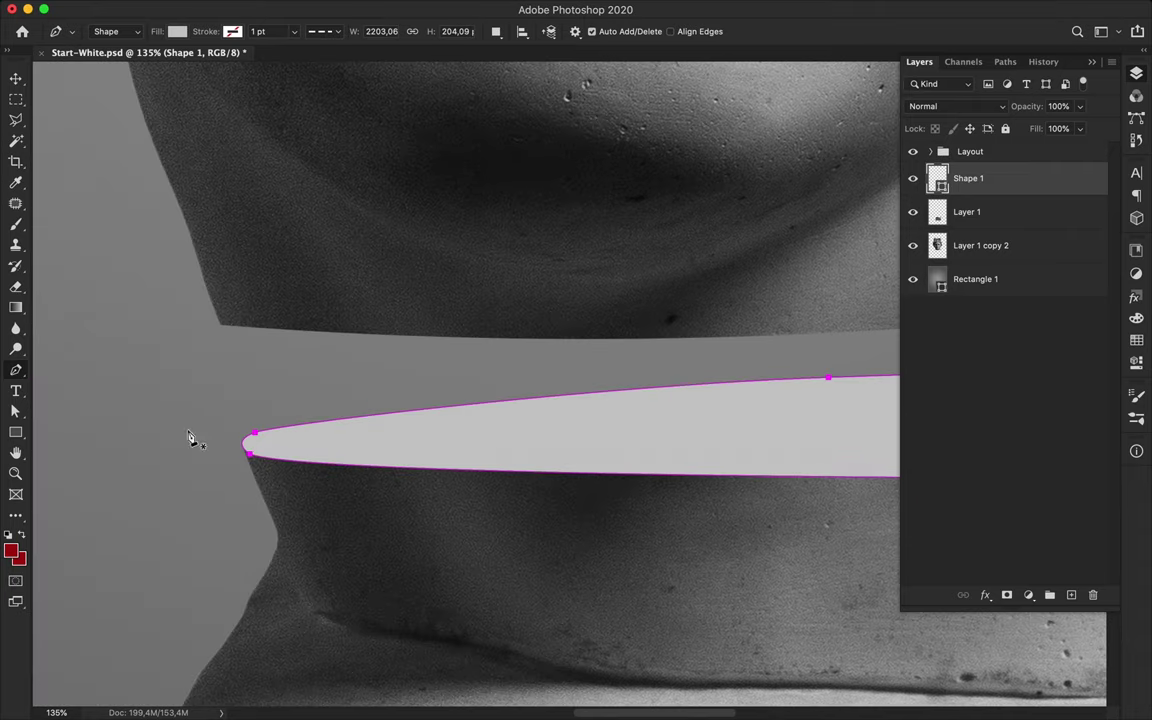
Step: Fill the cut-surface shape with magenta and move it beneath the neck base layer
click(178, 33)
click(173, 139)
click(277, 65)
click(1036, 224)
key(v)
scroll(705, 292, down, 2)
scroll(705, 292, right, 5)
scroll(704, 292, down, 2)
drag(1016, 180, 1016, 230)
Step: Reposition the left-end anchor points and handles of the magenta shape to meet the corner of the neck base
scroll(606, 426, up, 6)
scroll(603, 415, left, 10)
key(a)
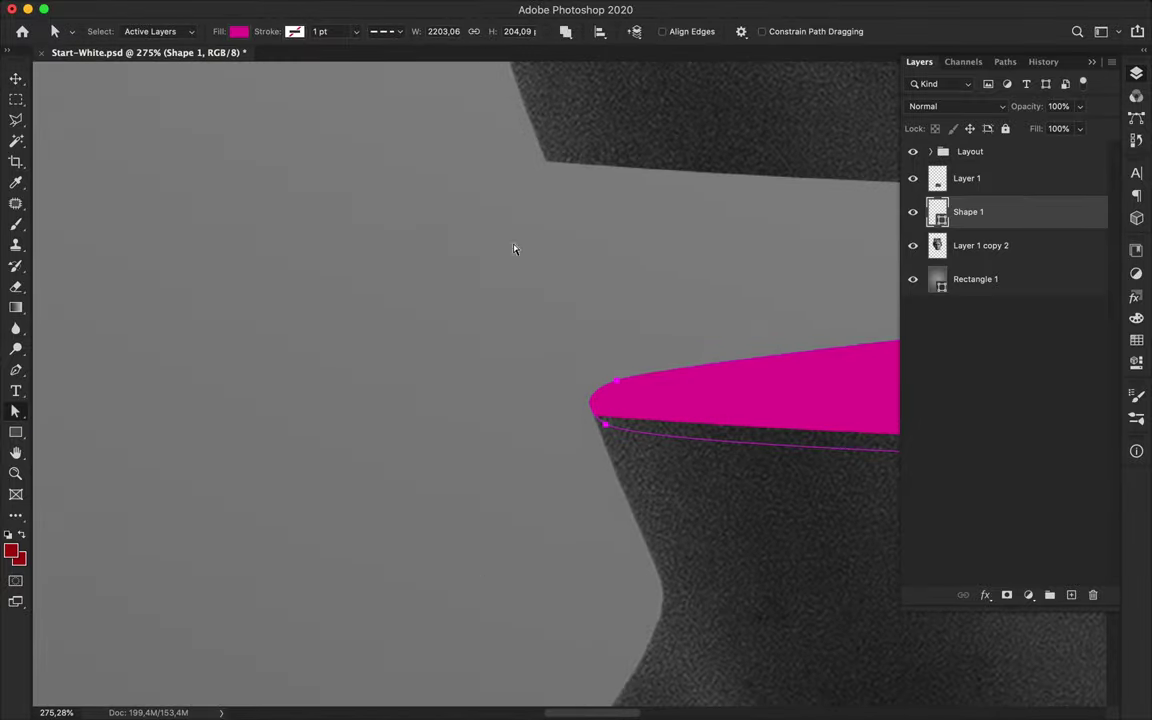
scroll(569, 383, up, 6)
click(650, 321)
drag(661, 488, 704, 541)
drag(689, 373, 633, 465)
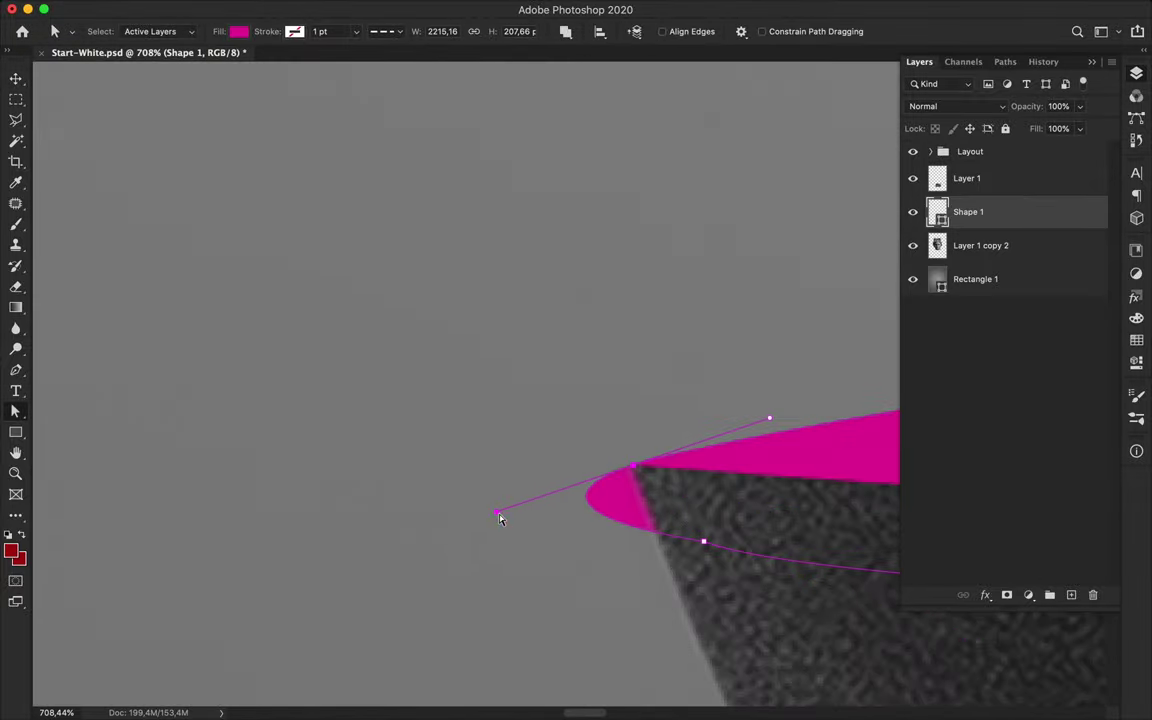
scroll(683, 584, up, 4)
drag(685, 532, 685, 537)
drag(592, 398, 586, 432)
Step: Fine-tune the left tip of the magenta shape at pixel level so its curve joins the neck base cleanly
scroll(686, 548, up, 5)
drag(611, 513, 603, 514)
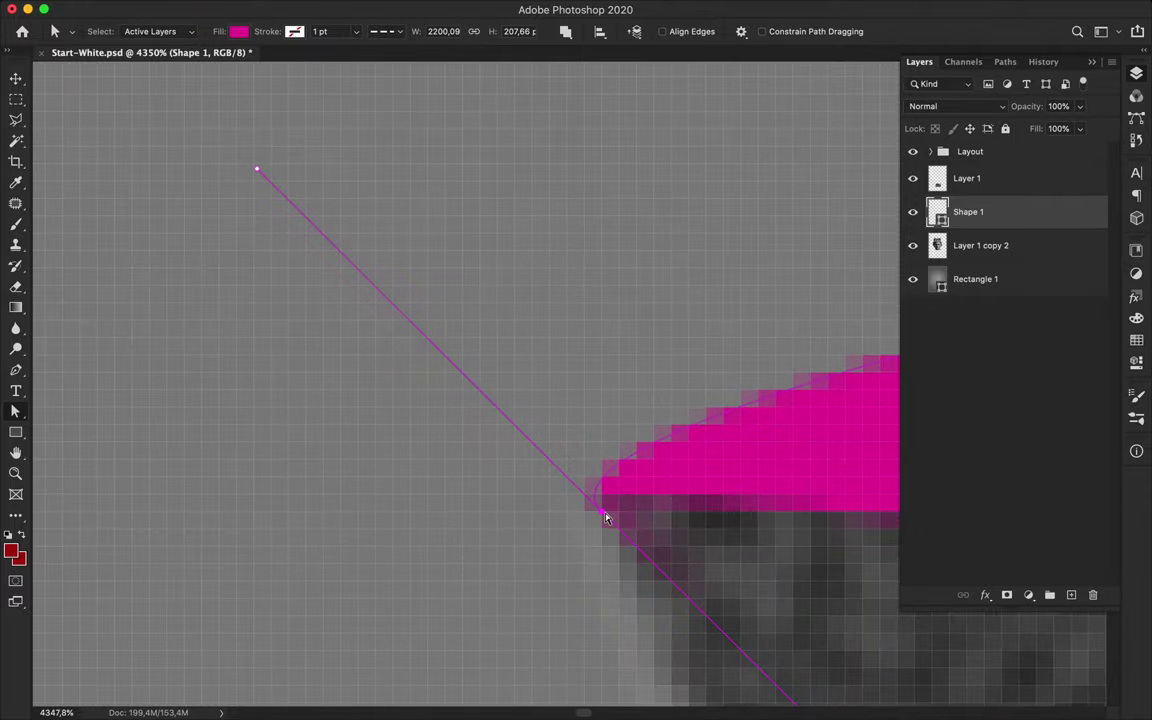
scroll(562, 435, down, 3)
drag(414, 341, 414, 340)
drag(588, 467, 597, 468)
scroll(597, 468, down, 3)
drag(478, 357, 447, 360)
Step: Adjust the right-end anchor and handle of the magenta shape to fit the right corner of the neck base
scroll(503, 337, down, 6)
scroll(503, 337, down, 6)
scroll(831, 333, up, 6)
scroll(831, 333, right, 5)
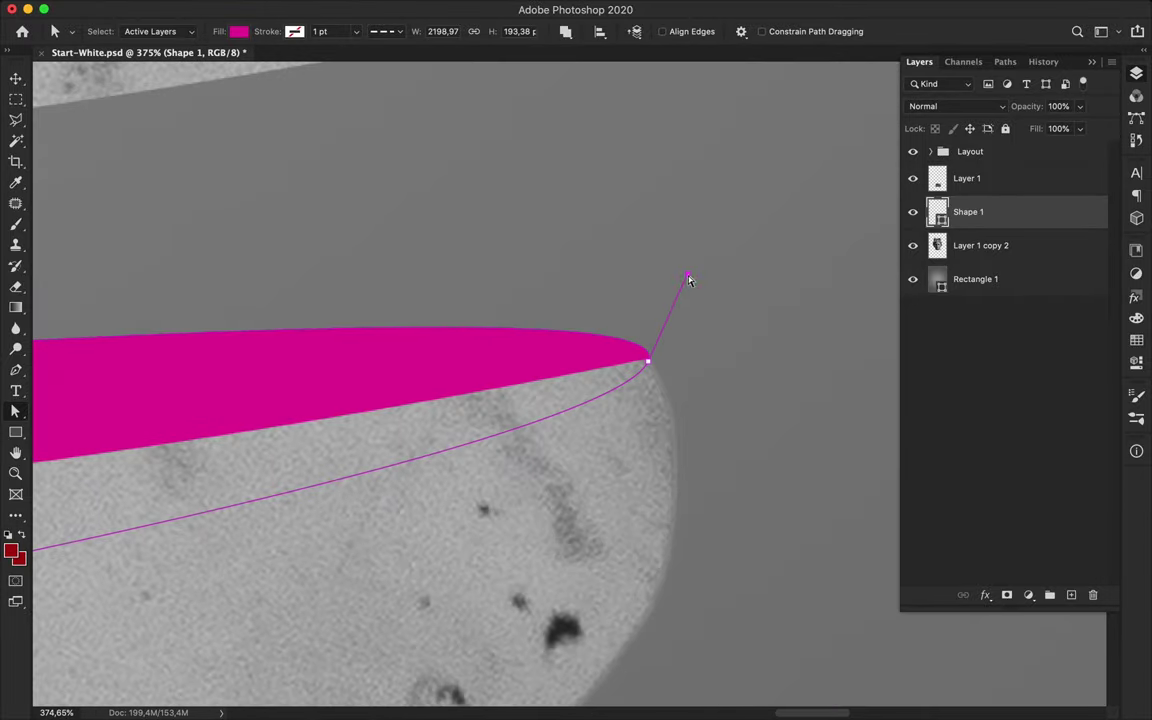
drag(689, 279, 619, 325)
scroll(619, 325, up, 6)
drag(690, 358, 665, 355)
scroll(680, 418, down, 2)
key(v)
scroll(596, 362, down, 2)
key(super+o)
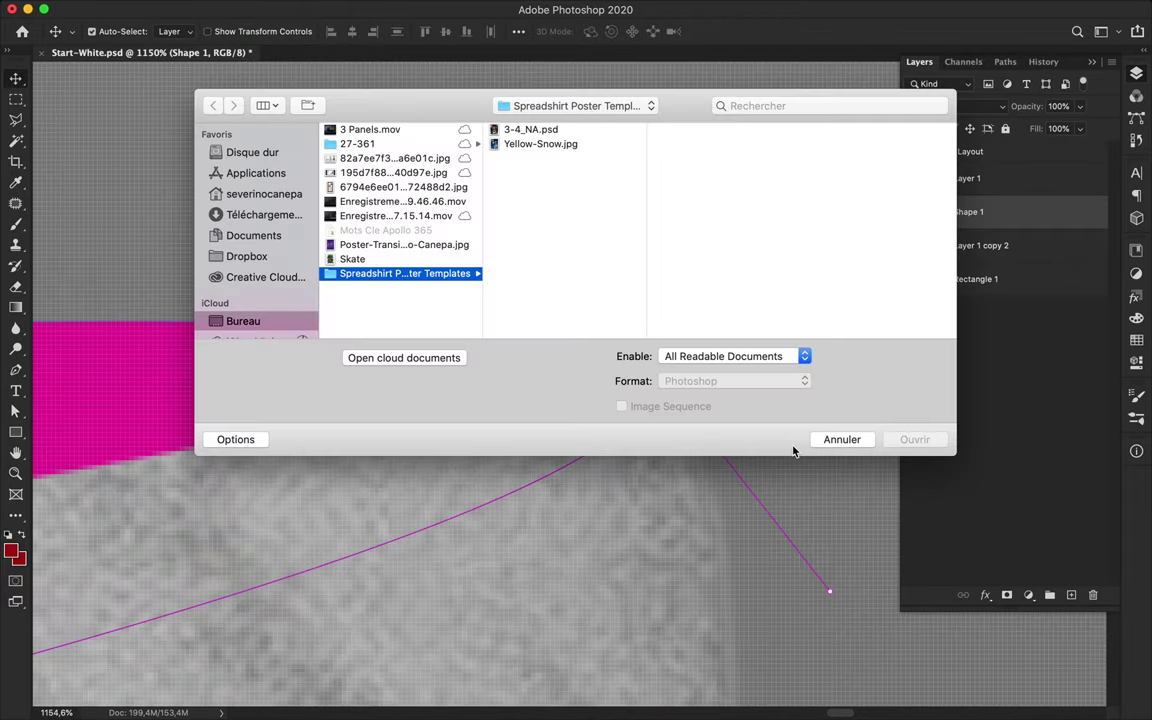
click(841, 438)
key(super+0)
scroll(562, 398, up, 7)
scroll(565, 476, down, 5)
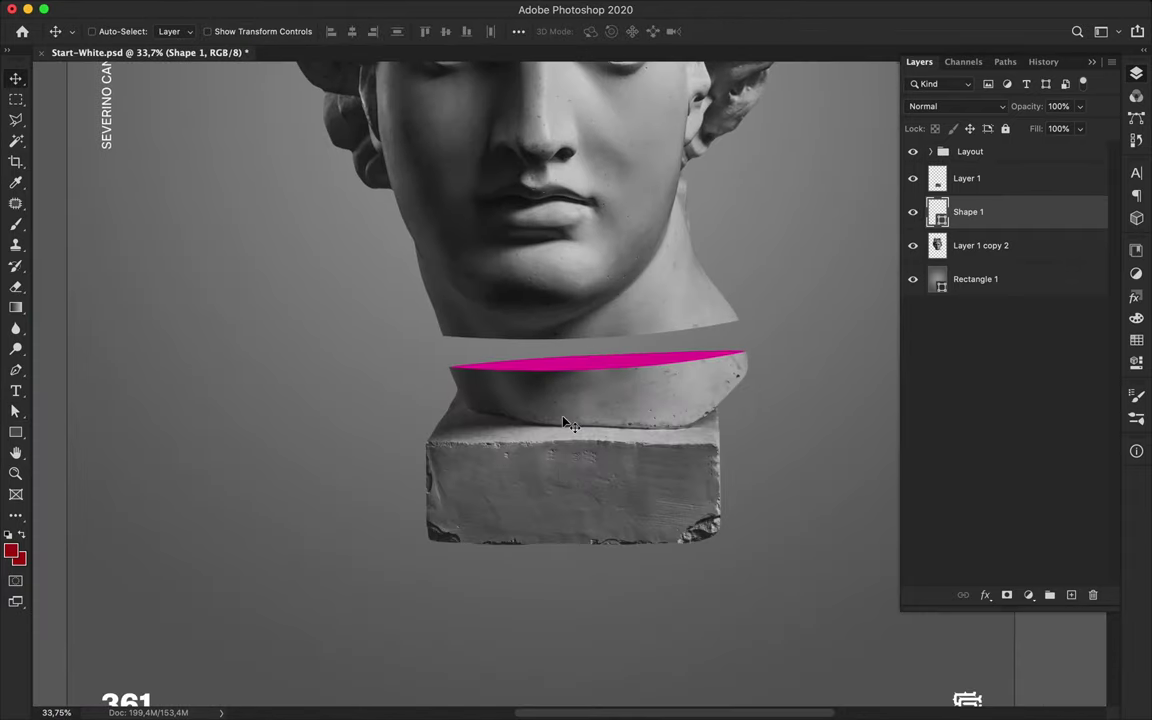
scroll(565, 424, up, 5)
key(super+j)
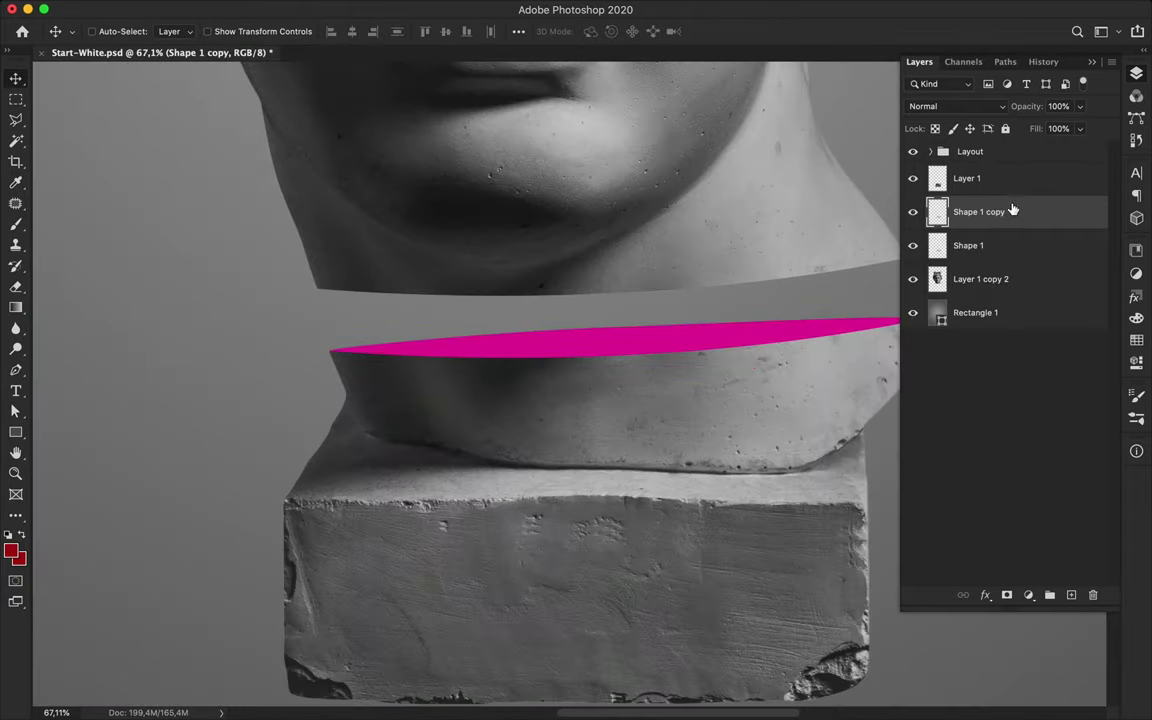
scroll(617, 333, right, 3)
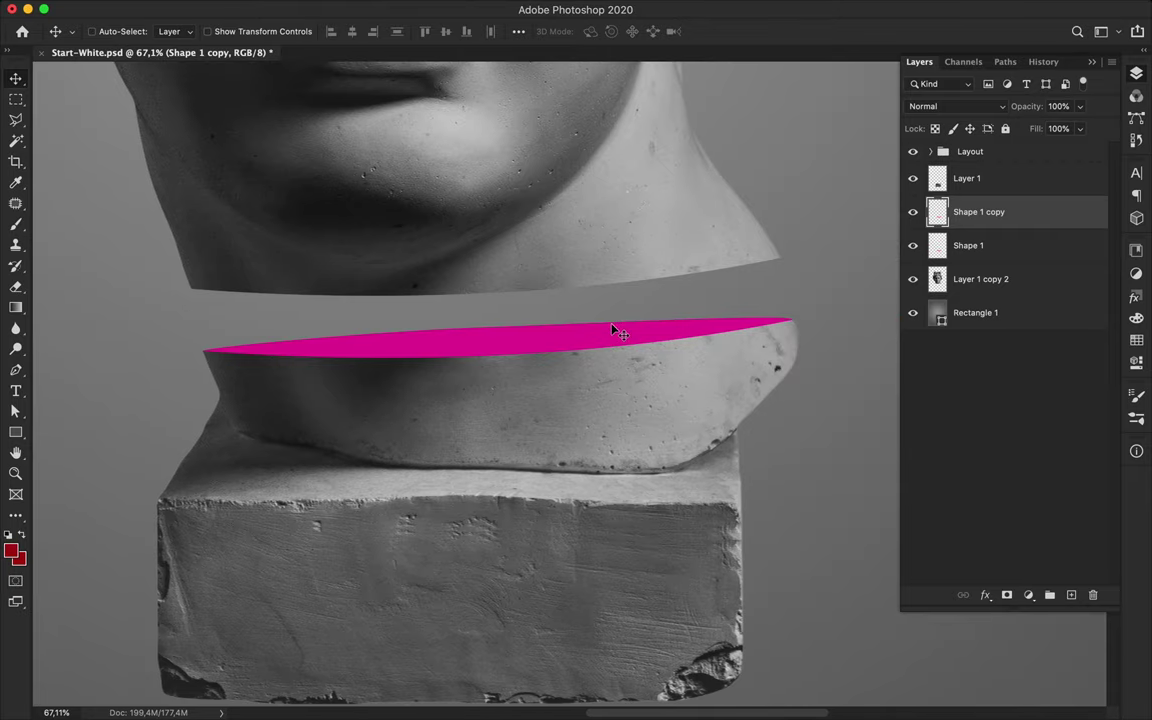
key(super+z)
key(super+z)
Step: Duplicate the magenta shape layer and load its outline as a selection
key(super+j)
right_click(1025, 214)
click(499, 157)
key(super+Return)
Step: Set up a Gradient tool fill running from black to black at 0% opacity
key(g)
click(118, 32)
click(731, 213)
double_click(1043, 502)
drag(745, 375, 789, 573)
key(Return)
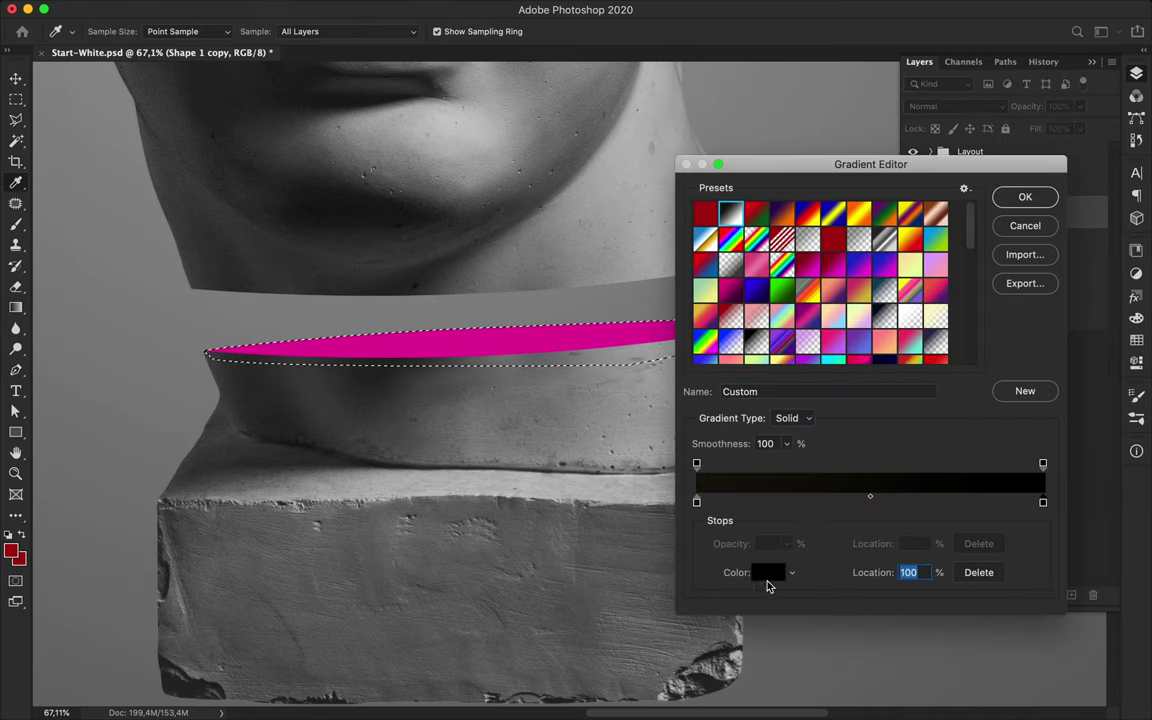
click(1043, 463)
text(0)
key(Return)
Step: Rasterize the duplicated shape layer so the gradient can be painted on it
click(588, 237)
click(702, 247)
right_click(1030, 212)
click(947, 264)
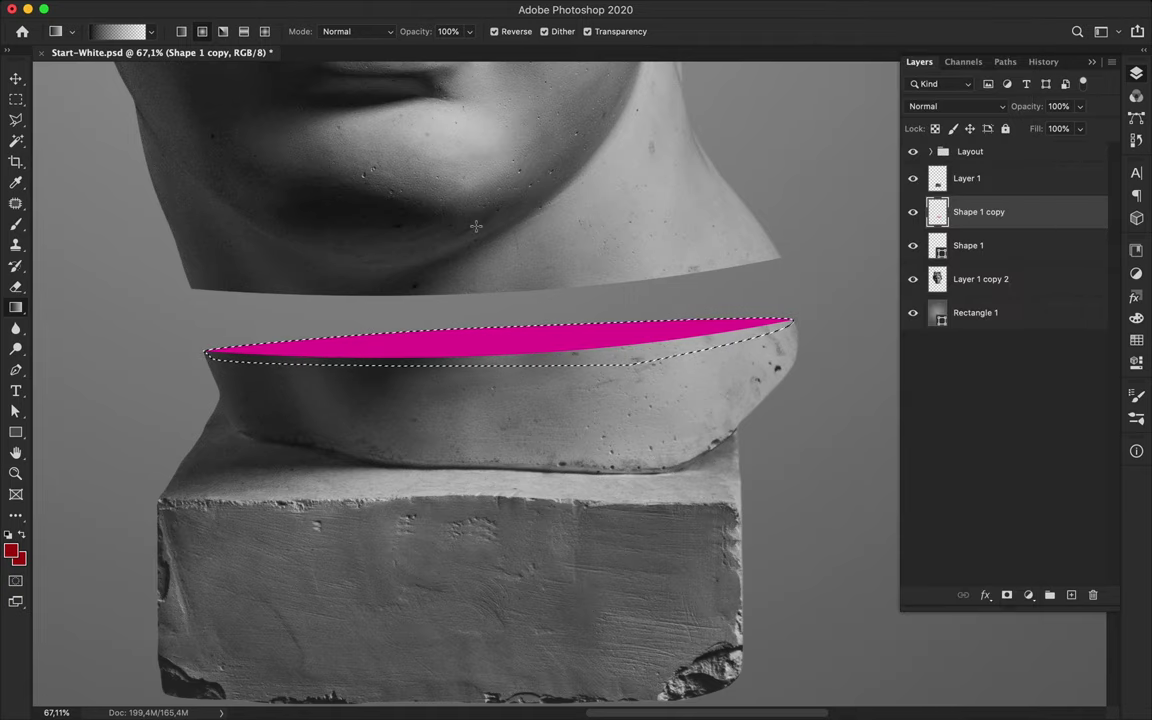
Step: Try radial gradients over the selected cut surface with and without Reverse, undoing each one
drag(456, 226, 508, 408)
click(495, 32)
key(super+z)
drag(559, 240, 358, 308)
key(super+z)
click(495, 32)
drag(503, 281, 274, 335)
key(super+z)
Step: Shade the selected cut surface with a linear black-to-transparent gradient darkening its upper edge, and deselect
click(181, 32)
drag(483, 305, 486, 364)
key(super+z)
key(super+z)
key(super+z)
key(m)
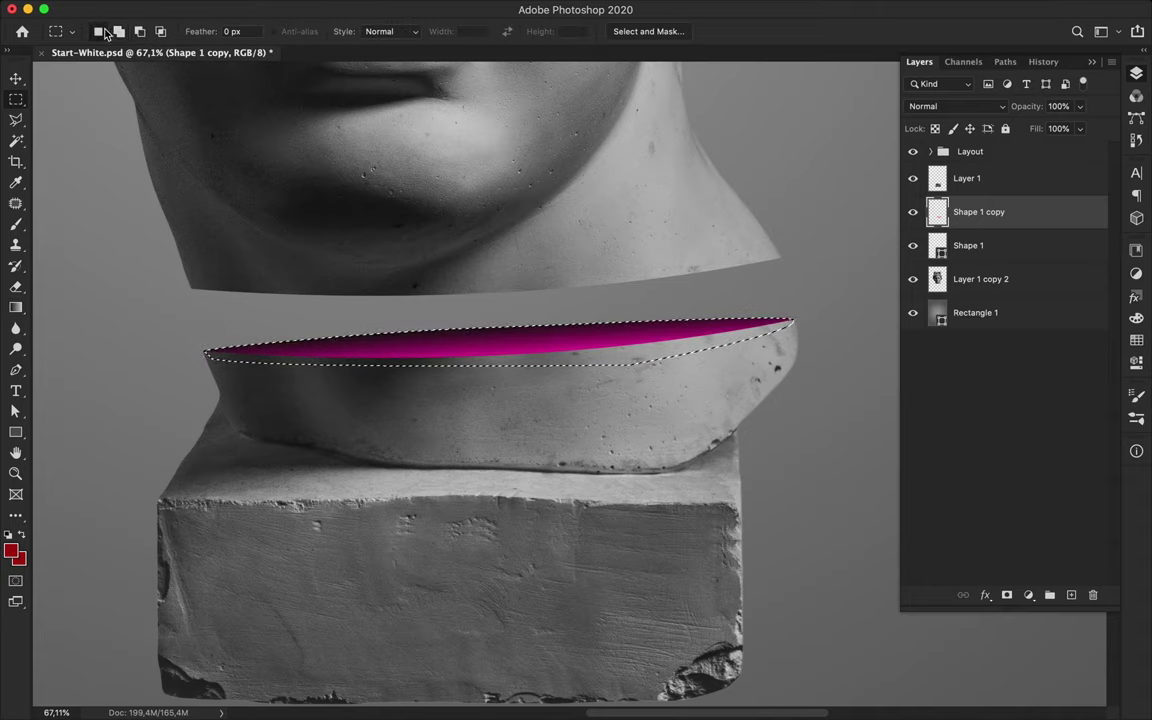
key(ctrl+d)
Step: Set the shading layer's blend mode to Multiply and its fill to 47%
key(v)
click(945, 106)
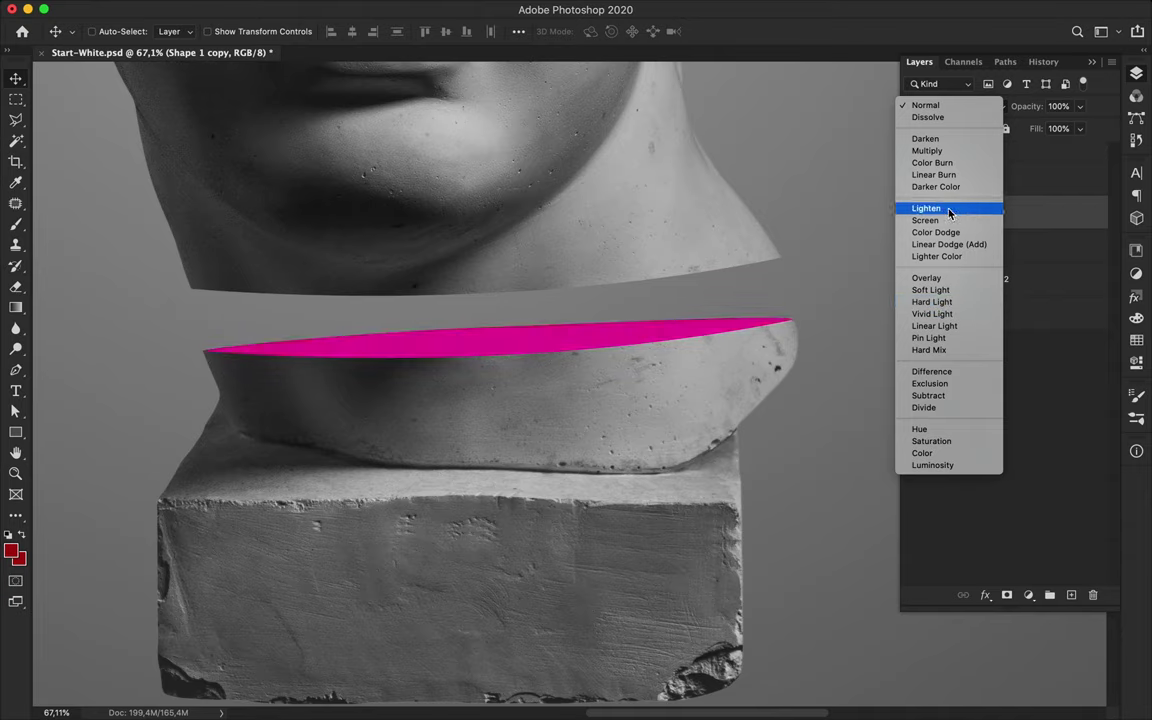
click(927, 150)
drag(1080, 128, 1040, 148)
Step: Move the neck base and both cut-surface layers up together by about 81 px and save the document
scroll(785, 268, down, 5)
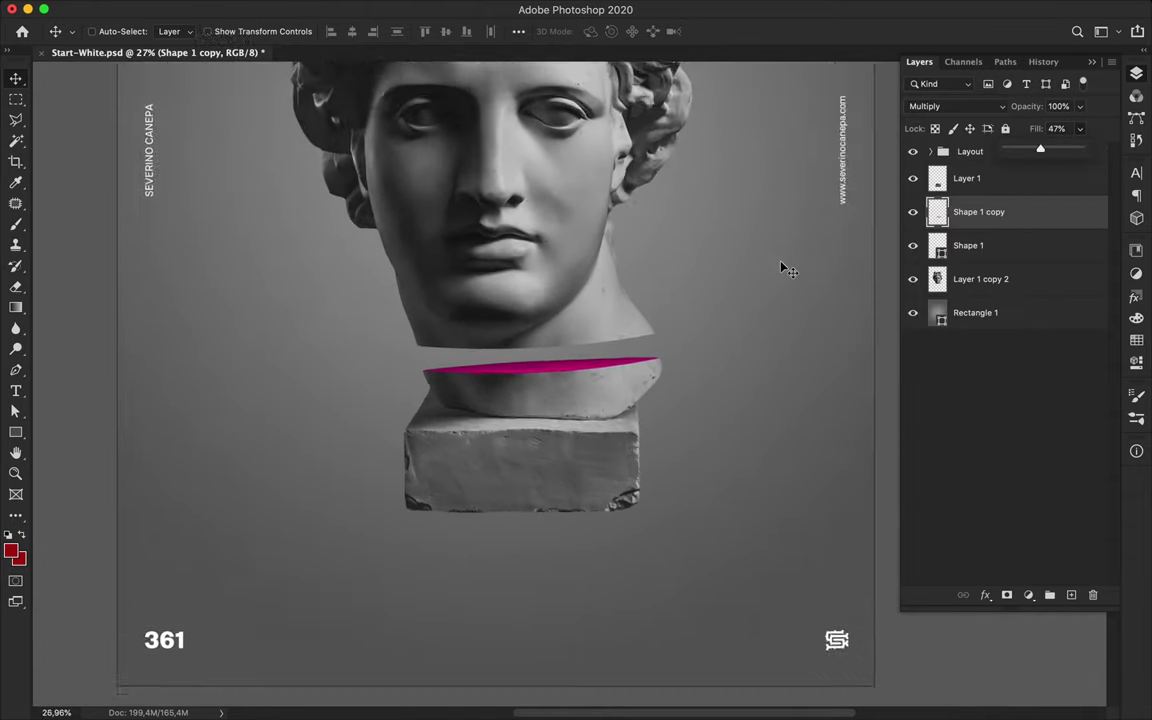
scroll(783, 267, down, 5)
click(992, 250)
shift+click(985, 180)
scroll(617, 524, up, 5)
drag(617, 524, 617, 516)
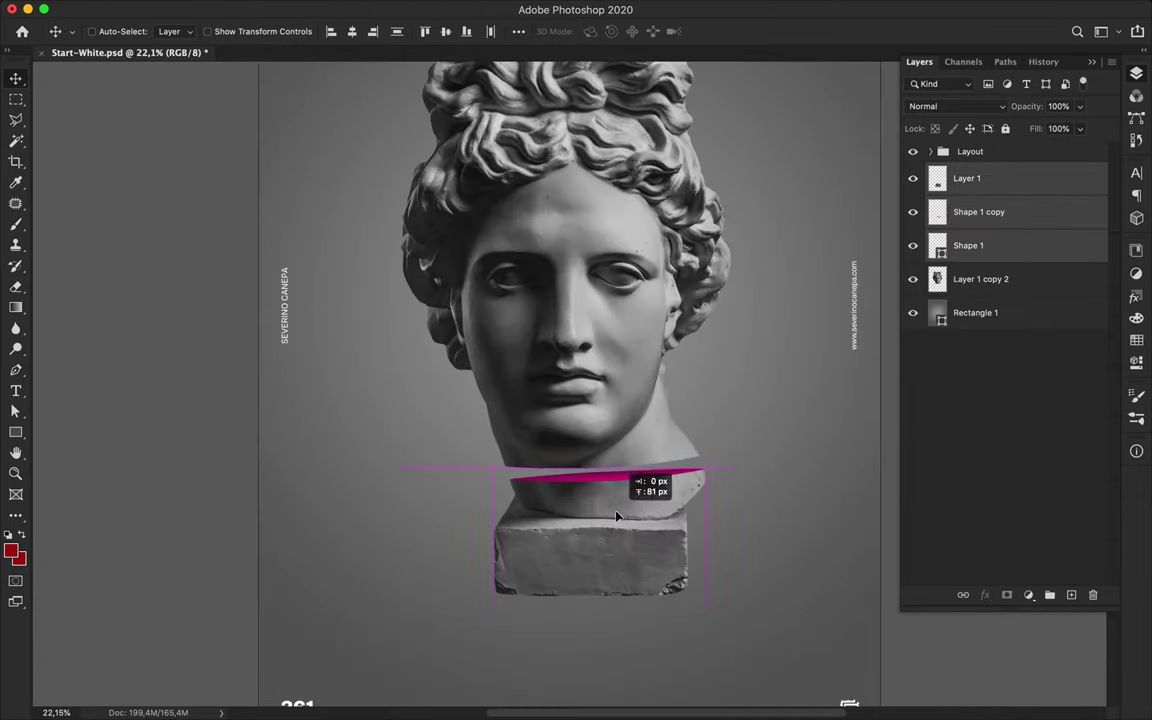
key(super+s)
key(super+0)
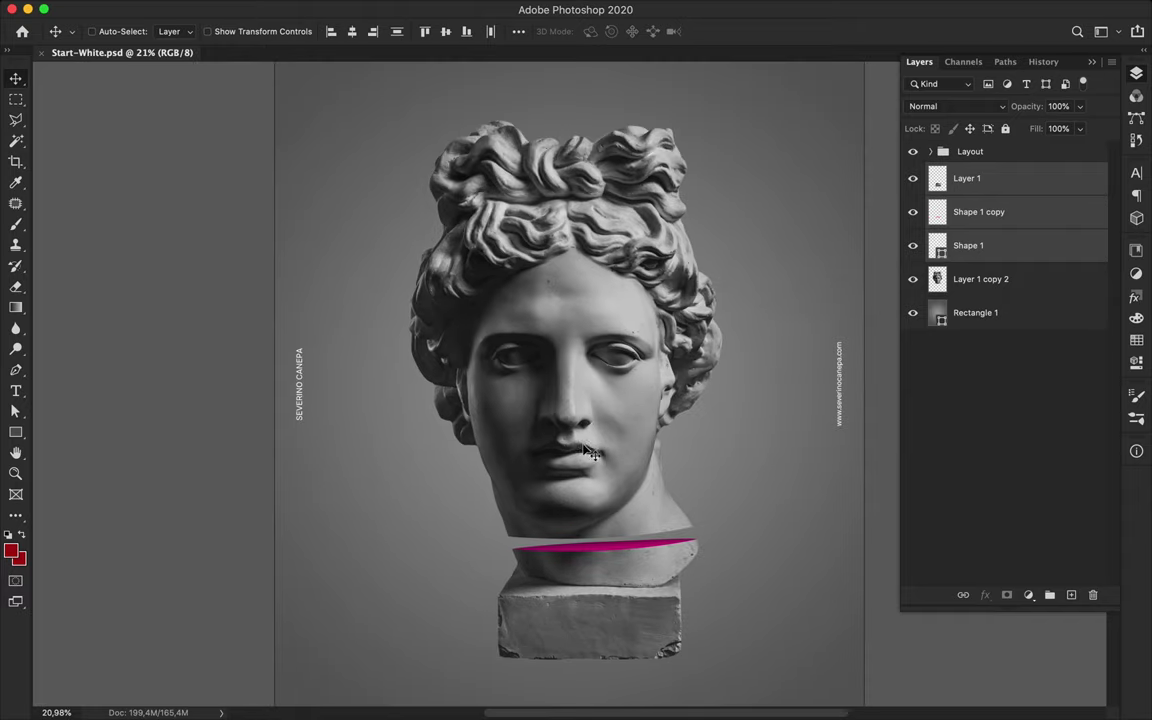
super+click(590, 449)
click(1071, 596)
key(super+z)
click(1007, 595)
key(super+z)
Step: Add a Levels adjustment above the head layer with input levels 23, 0.88 and 237
click(1029, 595)
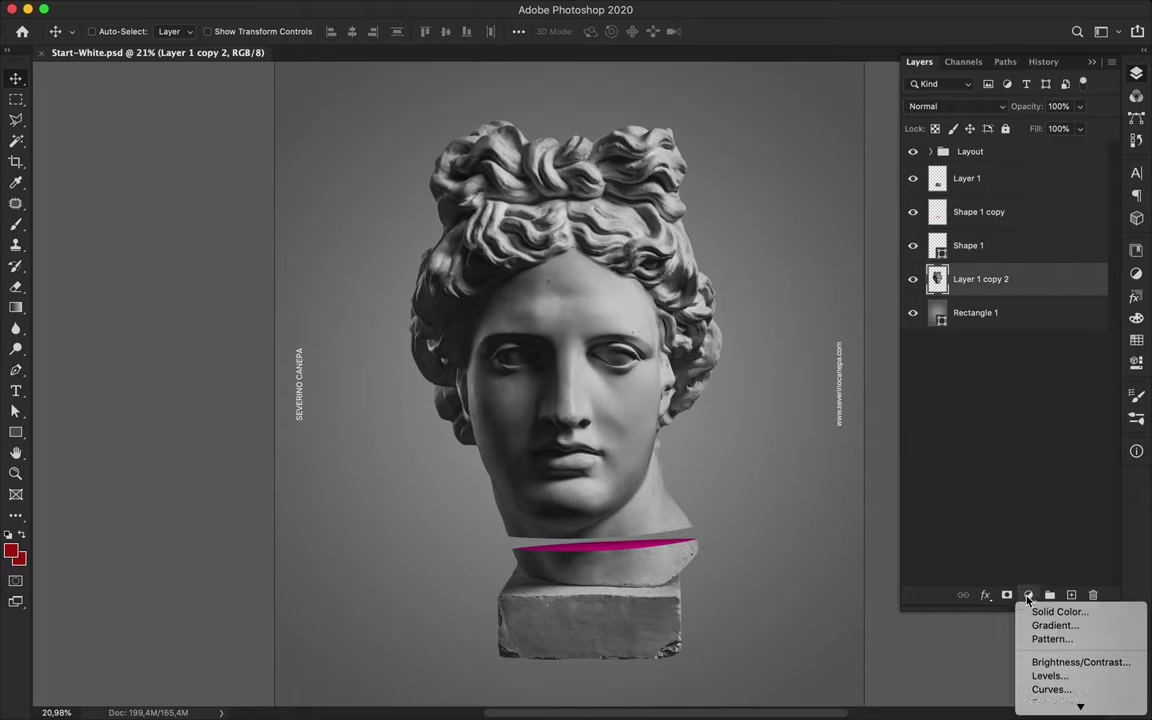
click(1048, 676)
drag(905, 406, 922, 406)
drag(1098, 406, 1080, 408)
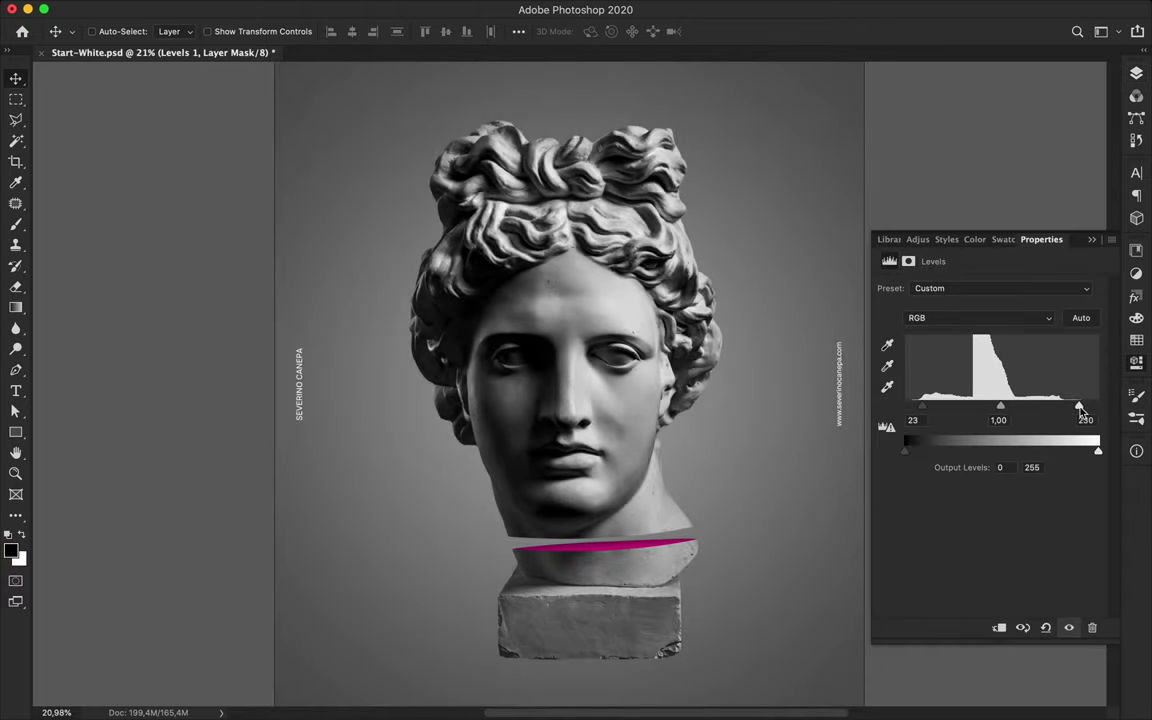
mouse_move(1003, 406)
mouse_down()
mouse_move(930, 413)
mouse_move(1010, 405)
mouse_up()
scroll(807, 411, down, 4)
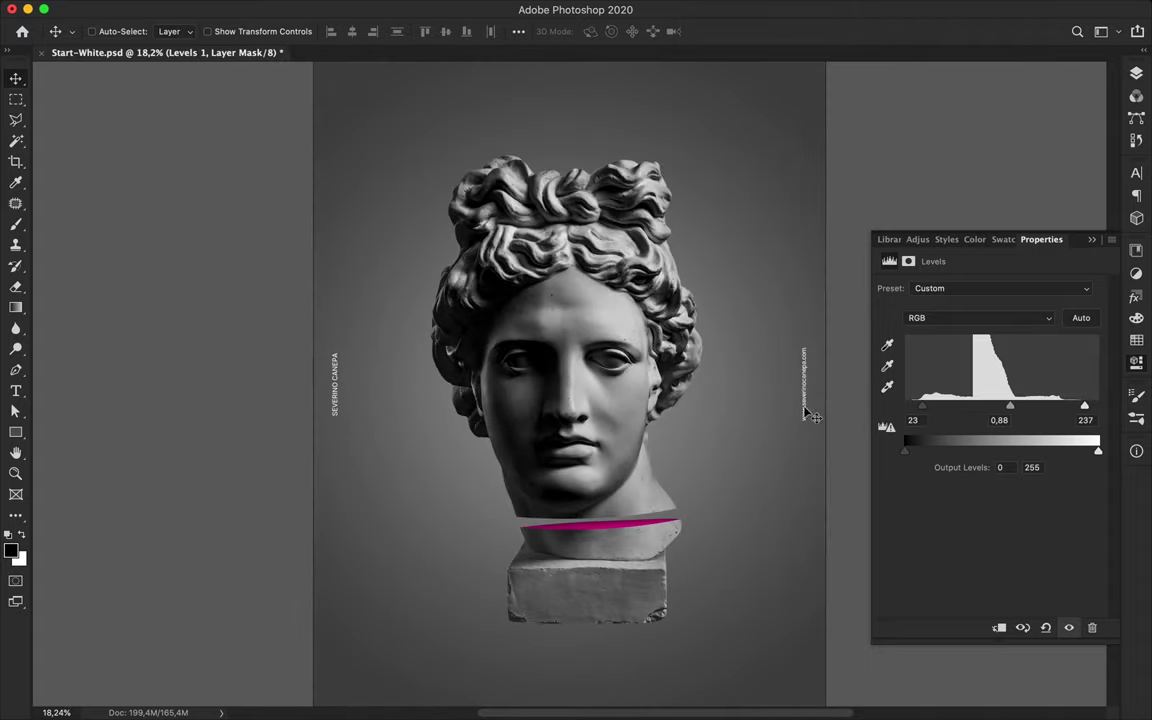
Step: Copy the Levels adjustment above the neck base and the background, and merge each adjustment with its layer
click(1136, 73)
alt+click(1023, 295)
drag(1023, 283, 1012, 164)
alt+click(1006, 195)
shift+click(1003, 220)
key(super+e)
Step: On a new layer above the background, draw a reversed black-to-transparent radial gradient outwards from the centre of the face
click(1022, 292)
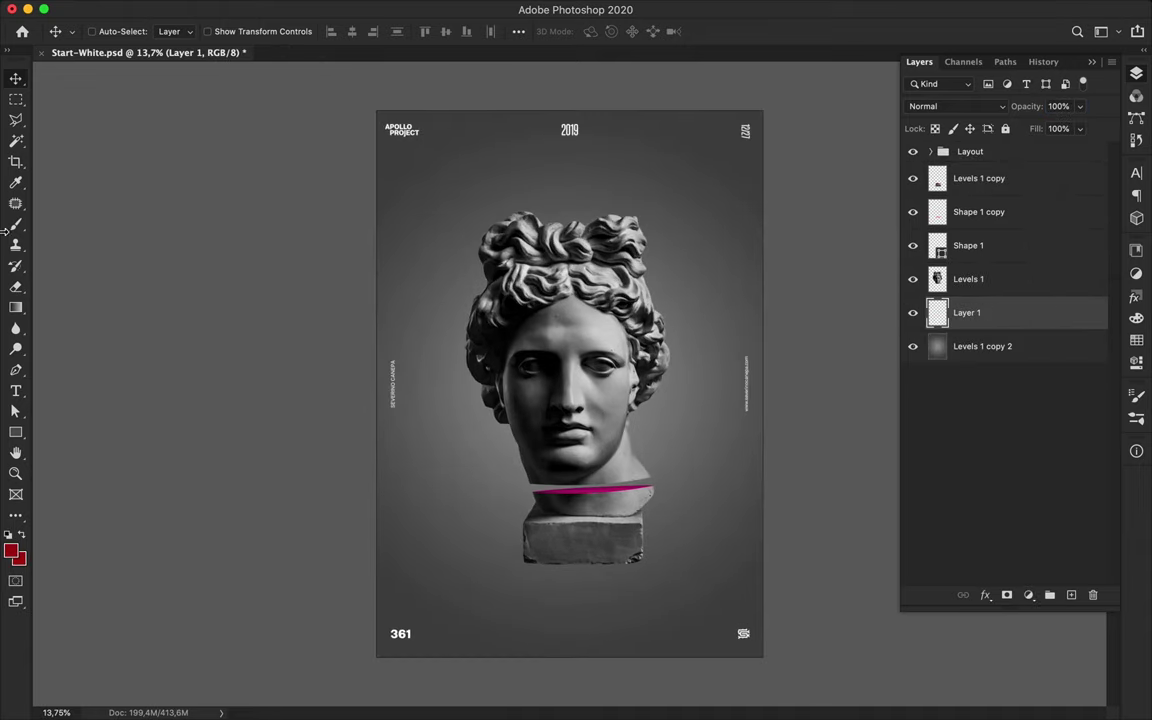
key(g)
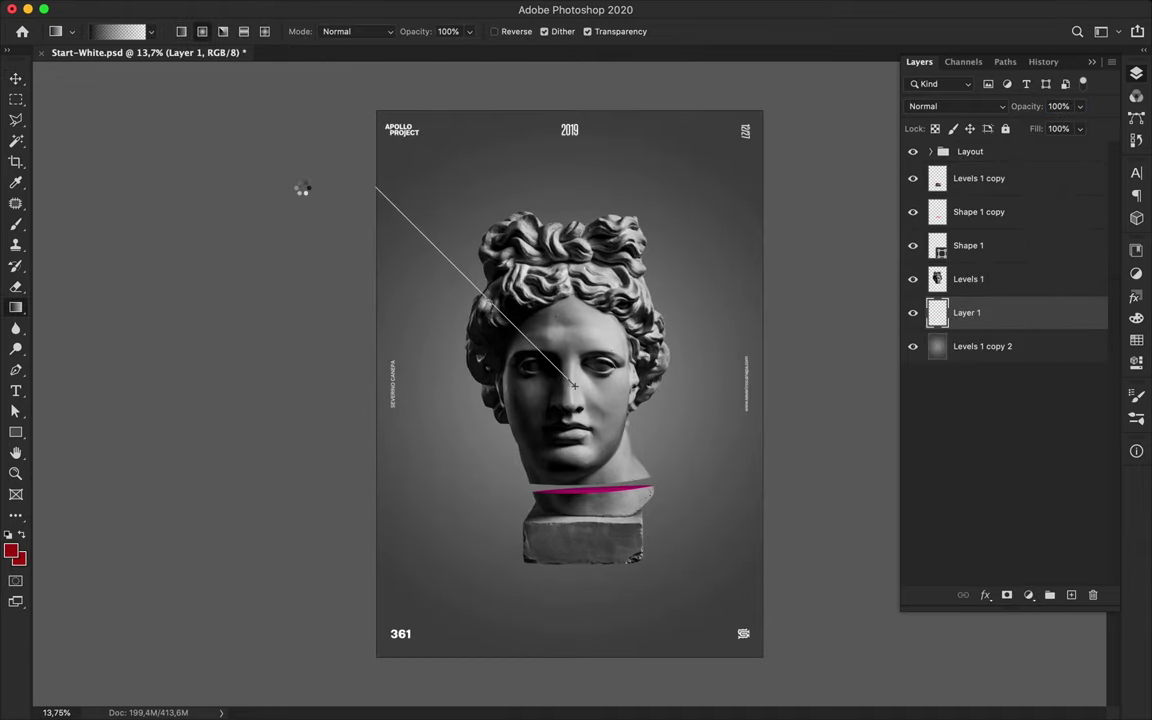
drag(574, 385, 574, 385)
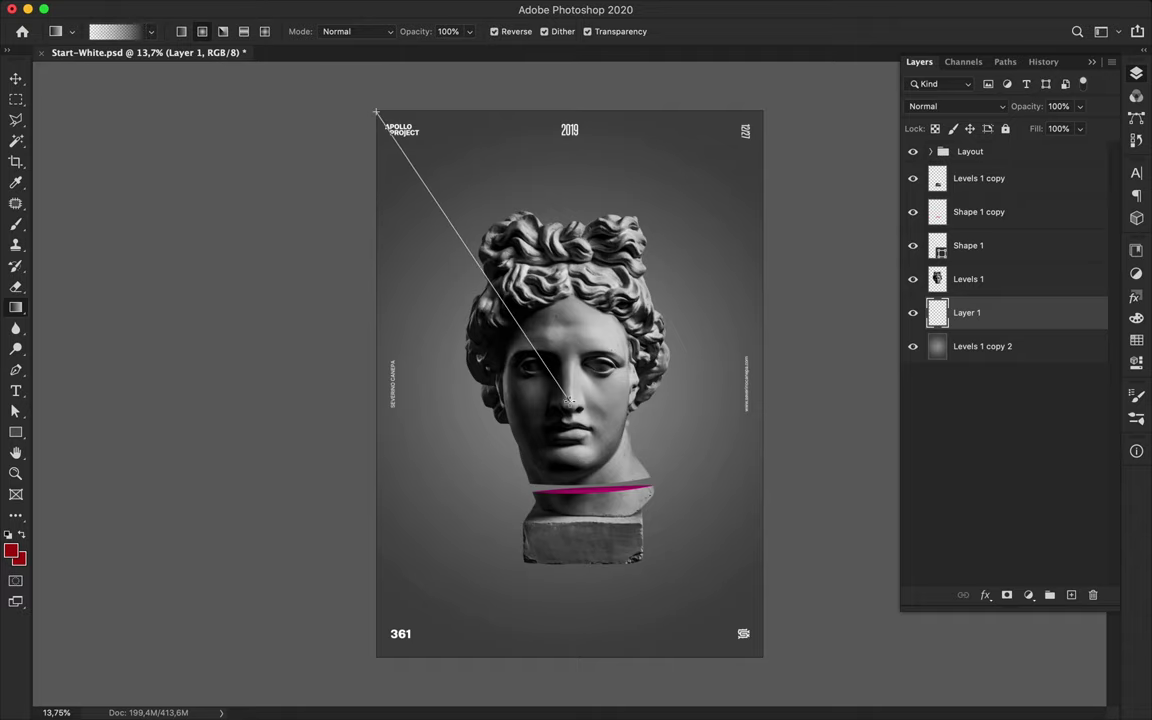
drag(574, 385, 574, 390)
key(super+z)
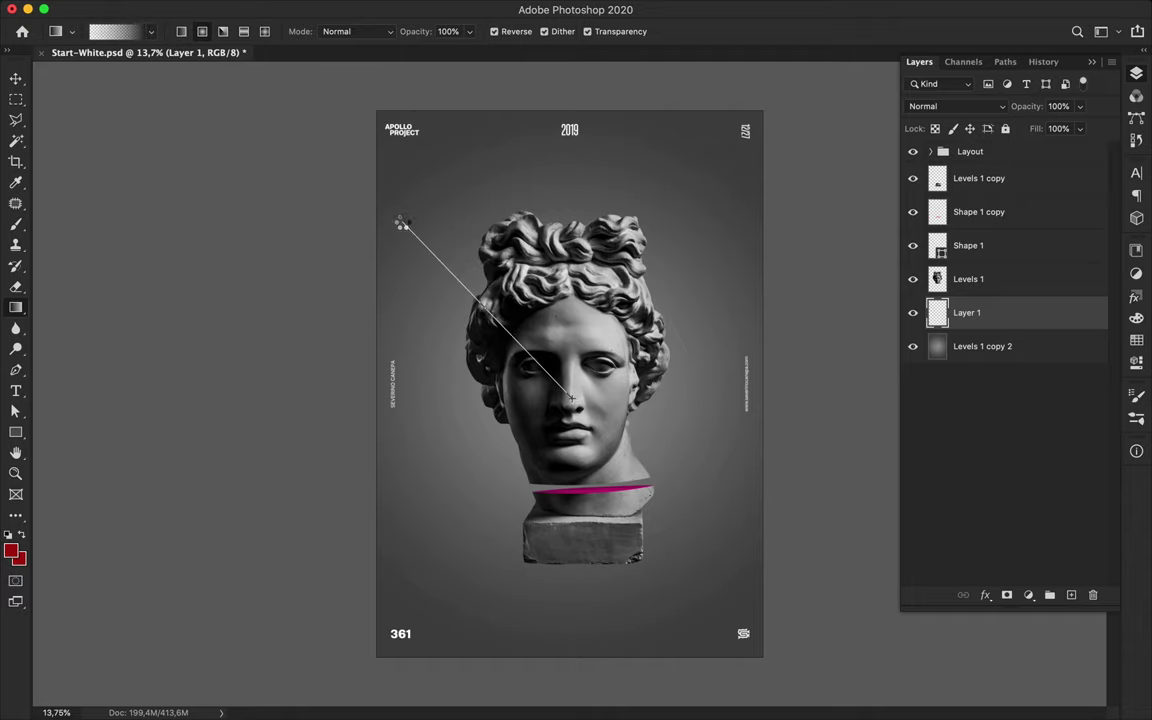
drag(403, 222, 401, 226)
Step: Set the radial gradient layer's blend mode to Difference
click(955, 106)
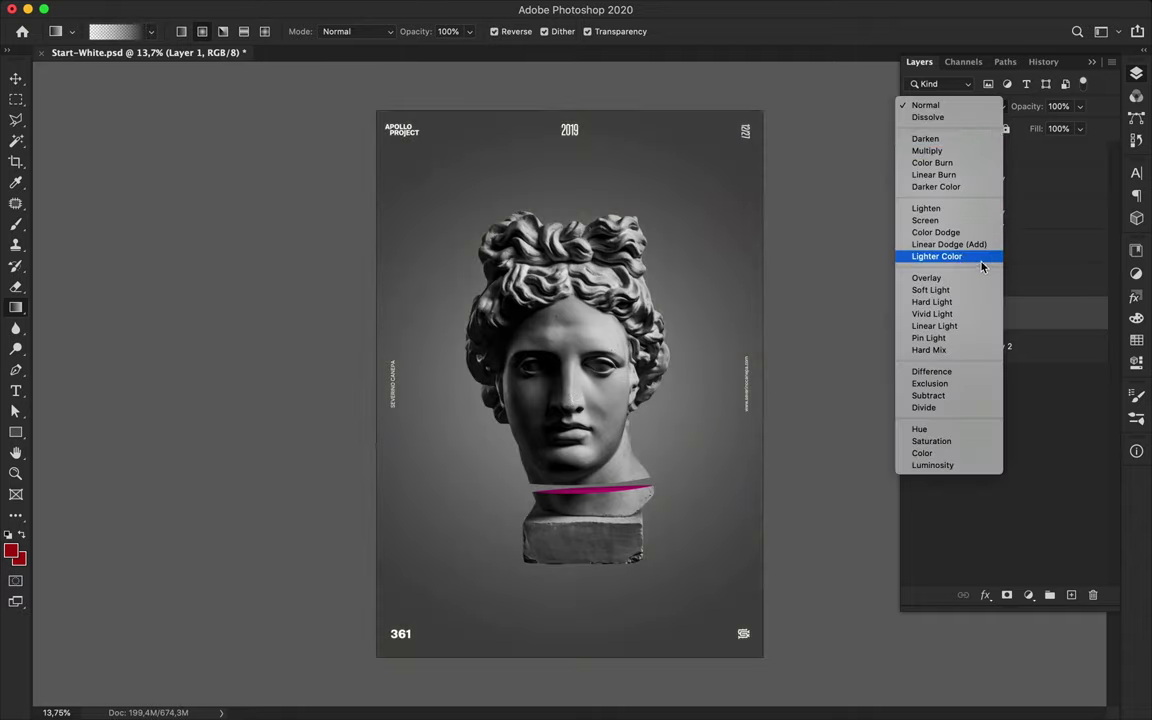
click(975, 374)
scroll(694, 311, up, 3)
scroll(694, 311, down, 2)
key(v)
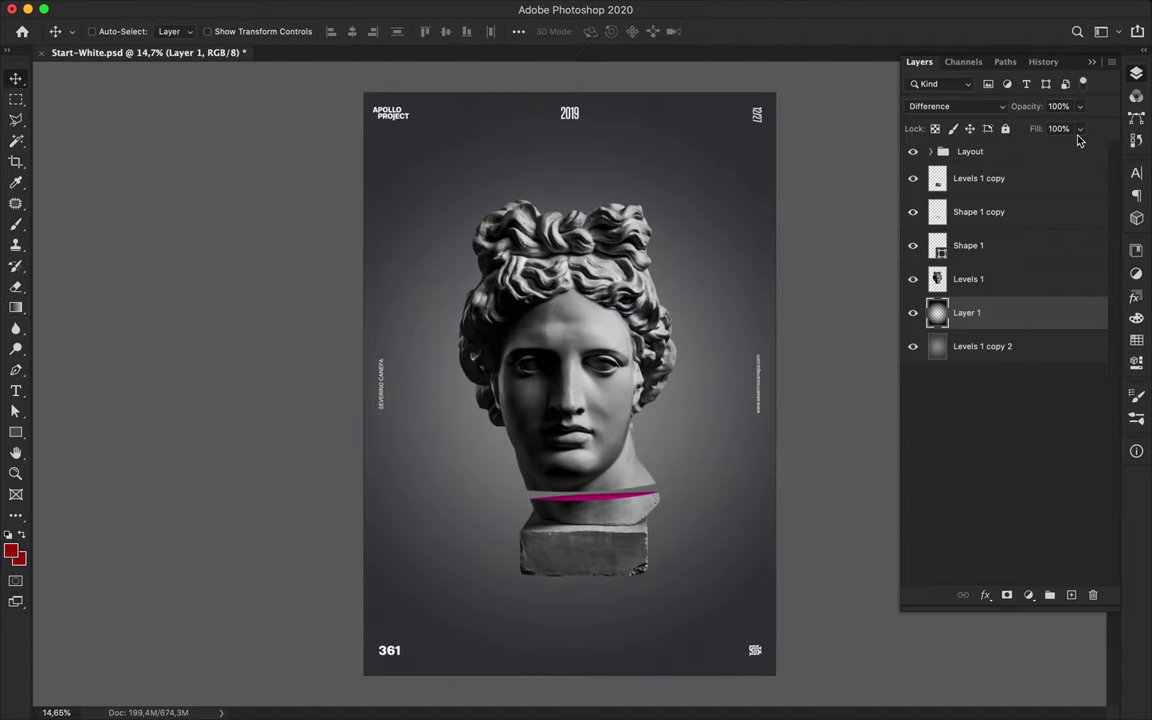
click(950, 279)
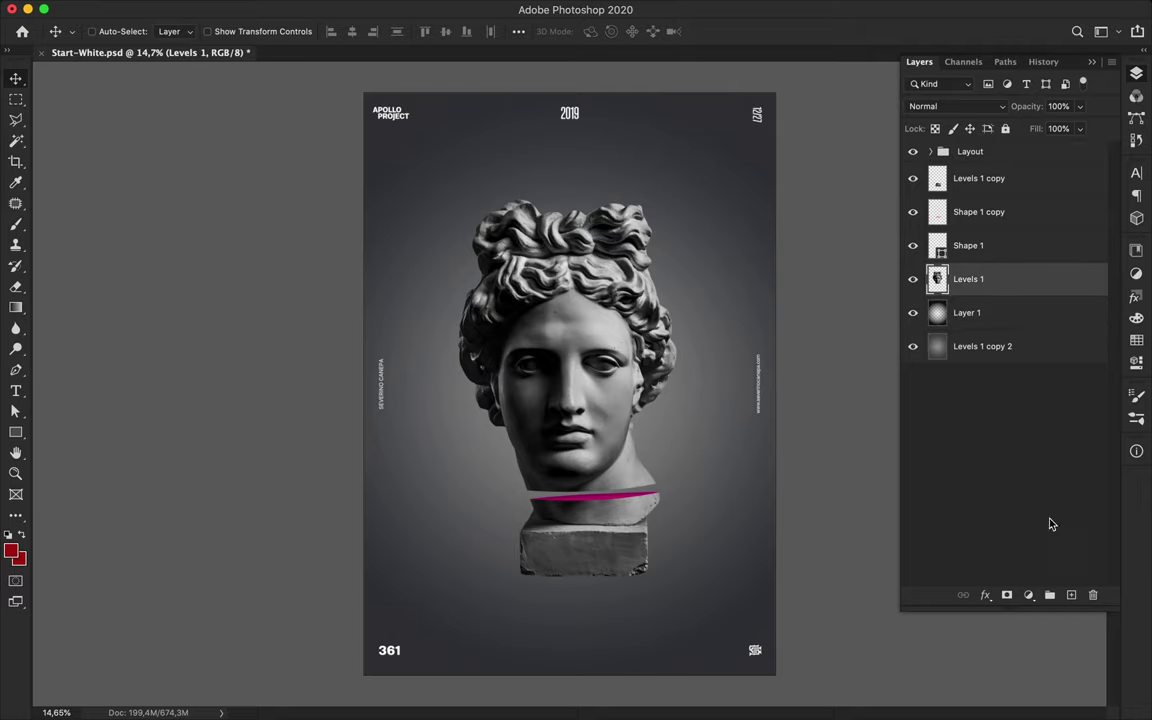
click(1028, 595)
click(1066, 672)
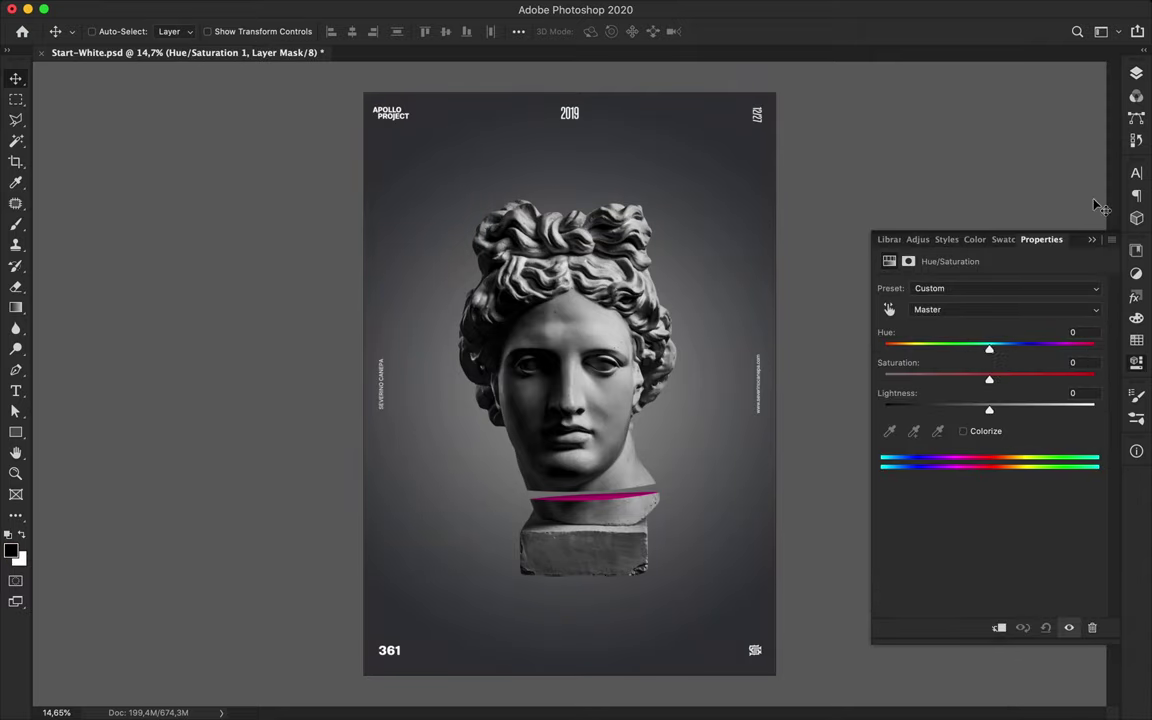
click(1138, 75)
key(Delete)
Step: Merge the head layer and the neck base layer into one bust layer
super+click(1006, 184)
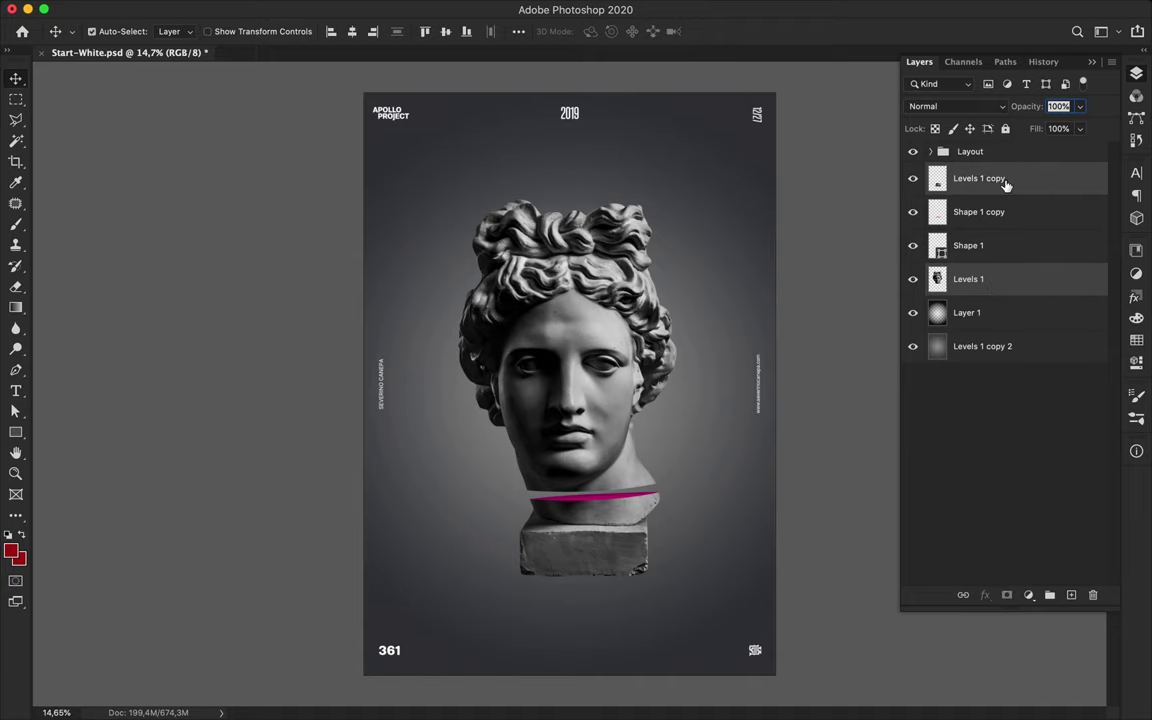
key(super+e)
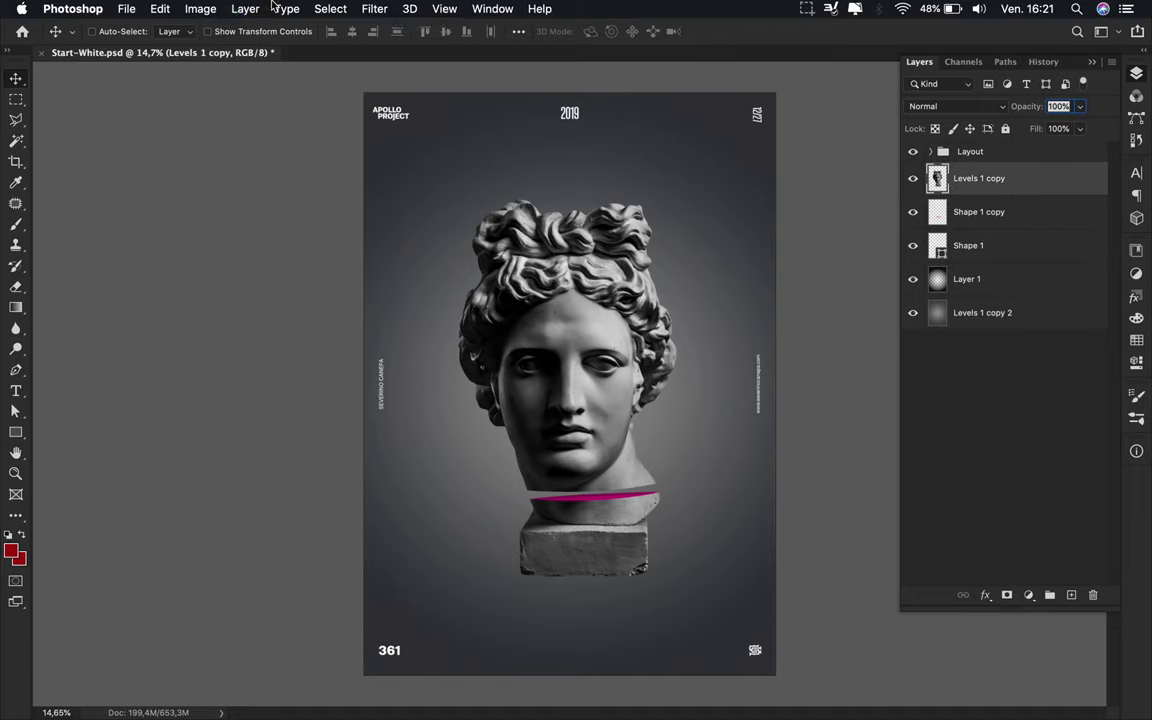
click(200, 8)
mouse_move(300, 52)
click(456, 138)
click(830, 93)
click(966, 143)
click(1028, 90)
Step: Tint the merged bust reddish with Color Balance, setting the midtones to +20, -8, 0 and adjusting the highlights
click(229, 8)
mouse_move(205, 9)
mouse_move(226, 52)
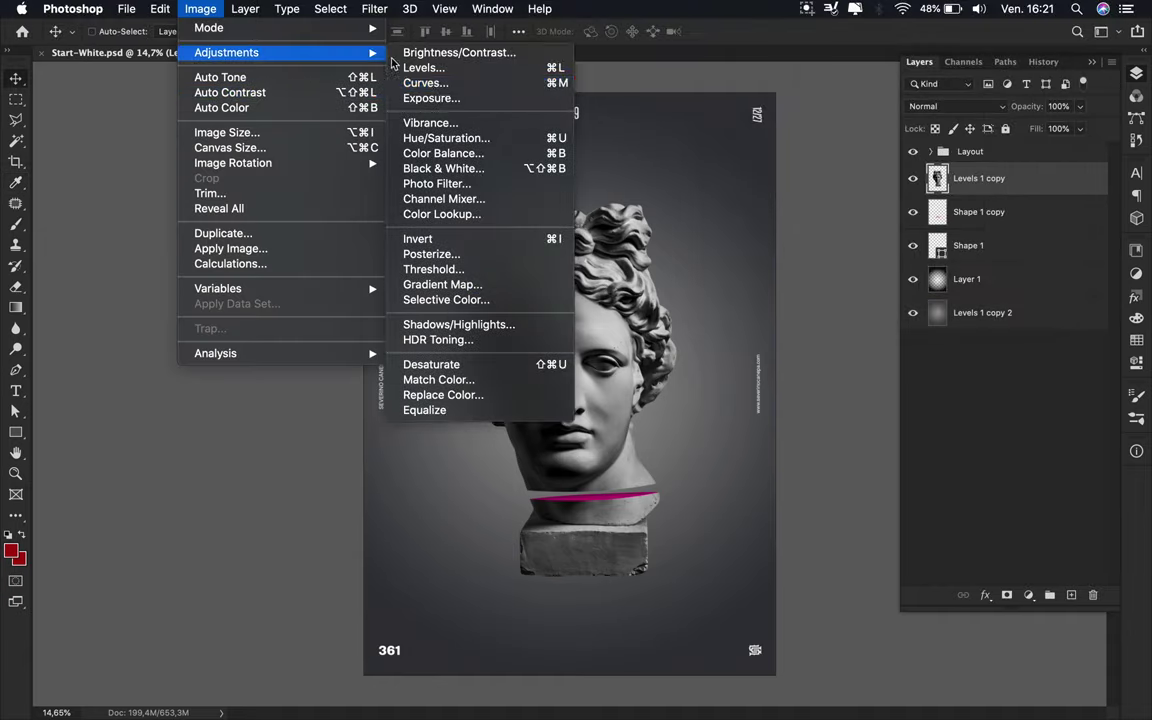
click(455, 152)
drag(830, 188, 843, 210)
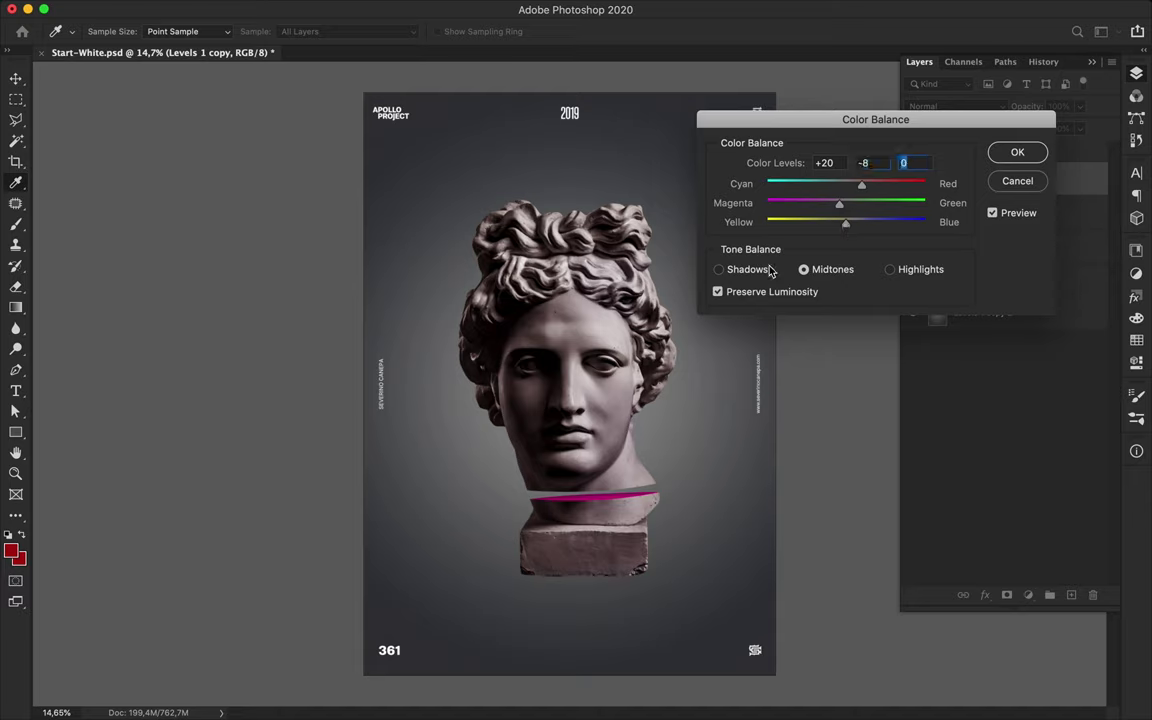
drag(849, 202, 852, 228)
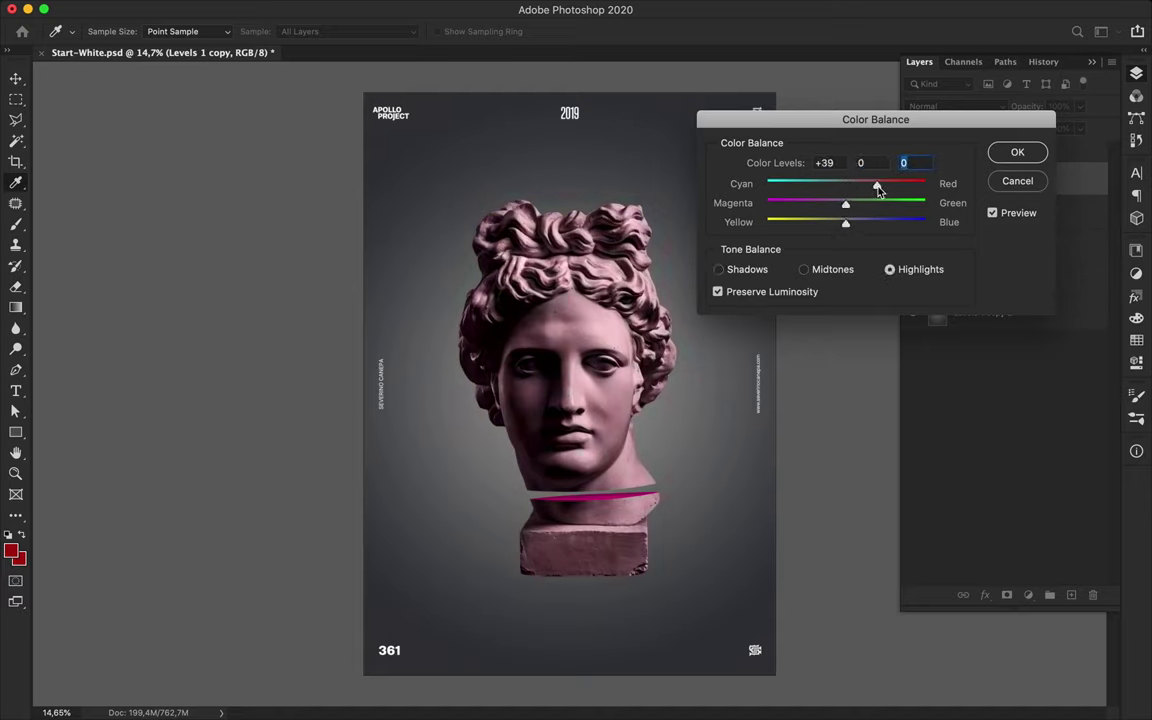
drag(857, 229, 854, 188)
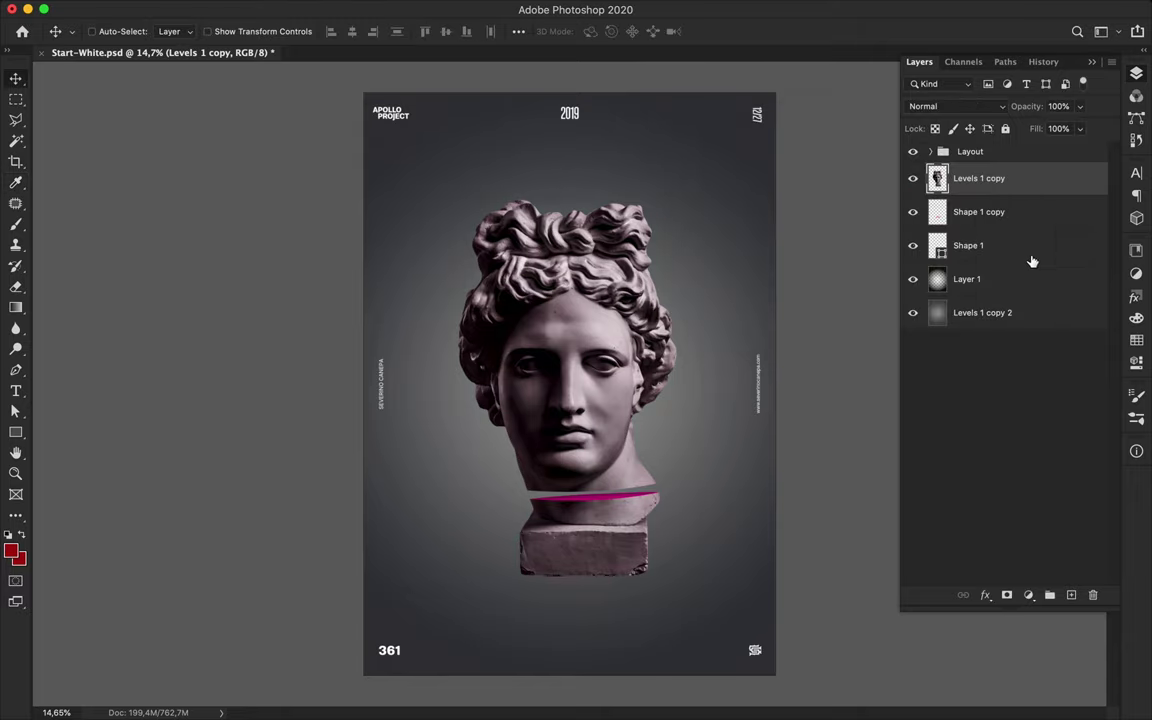
Step: Tint the background layer deep blue with Color Balance, adjusting its midtones and shadows
click(200, 9)
mouse_move(280, 50)
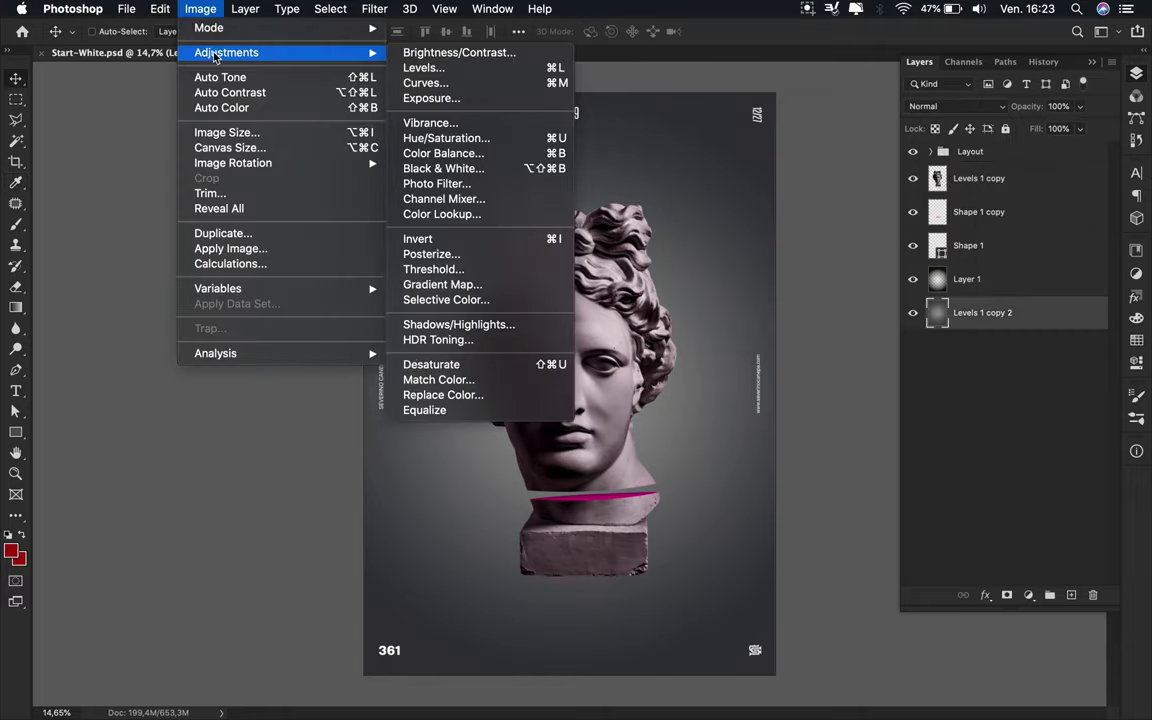
click(458, 153)
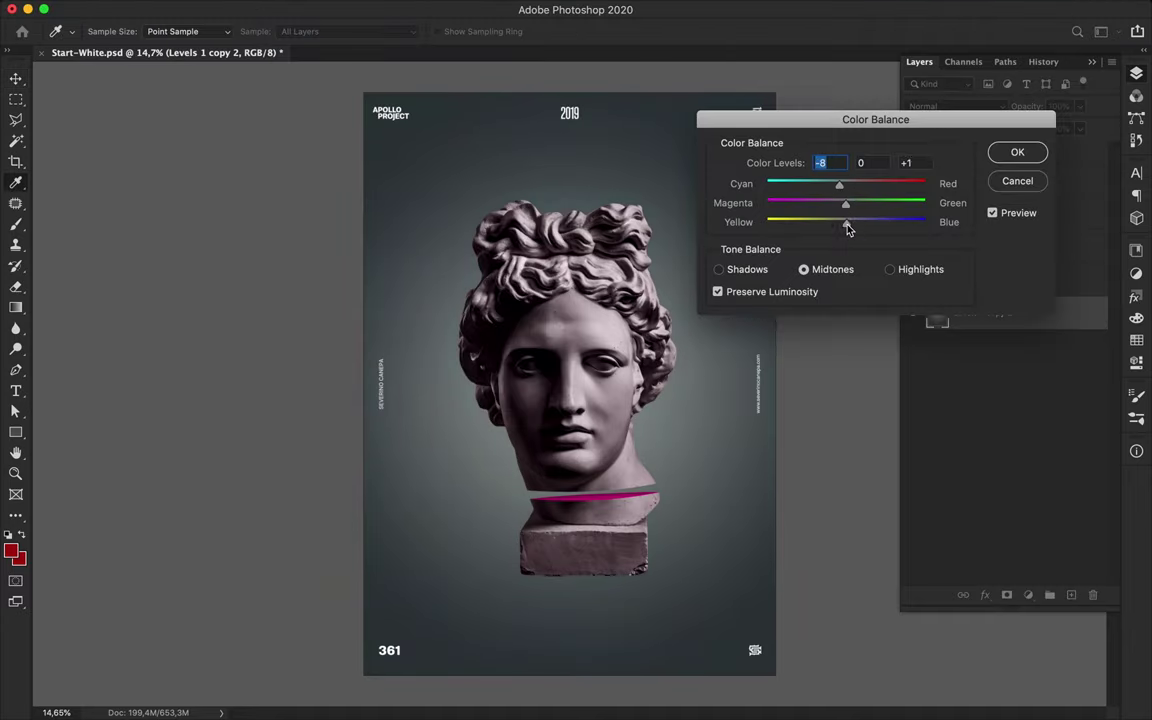
click(719, 269)
drag(846, 222, 857, 229)
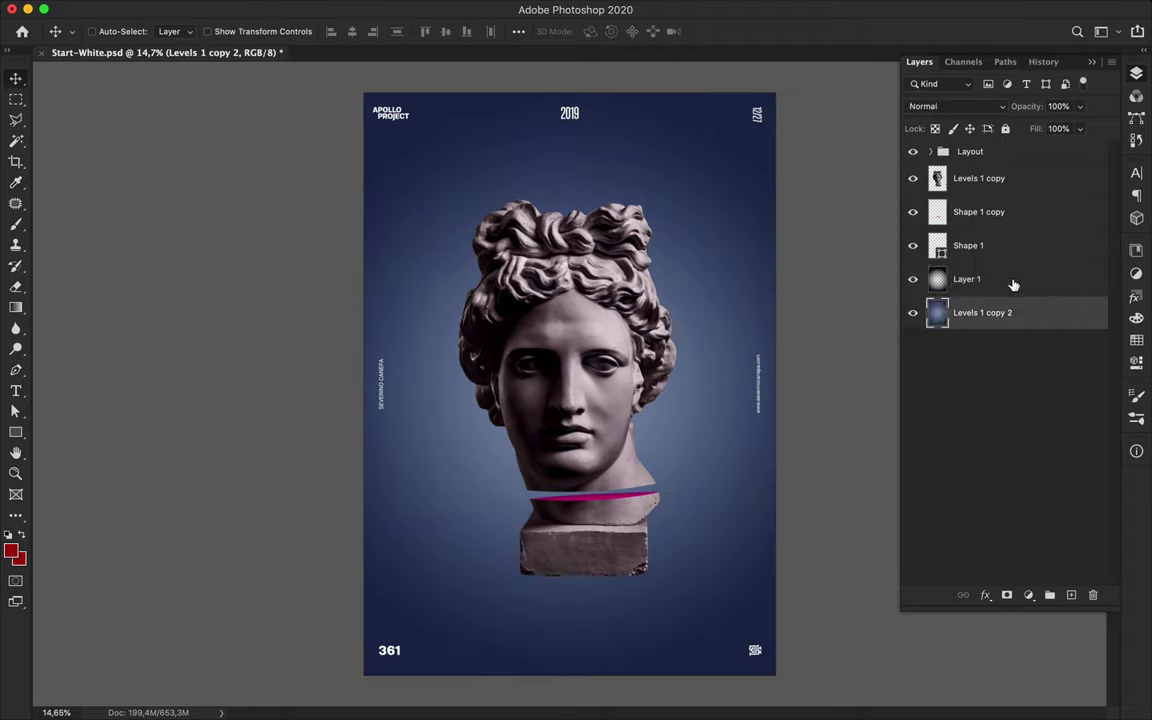
Step: Add a Levels adjustment above the radial gradient layer with black input 34, white input 240 and darkened midtones
click(1016, 283)
click(1028, 595)
click(1048, 649)
mouse_move(923, 405)
mouse_down()
mouse_move(967, 406)
mouse_move(930, 405)
mouse_up()
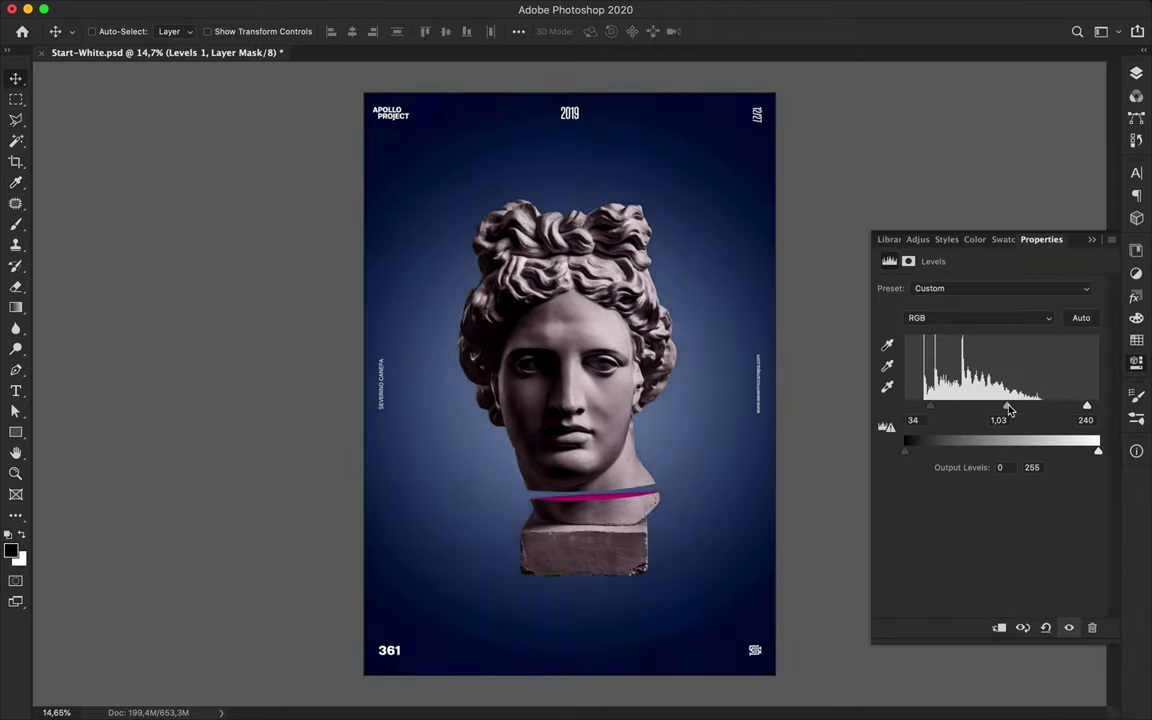
drag(1008, 406, 1034, 406)
click(1136, 73)
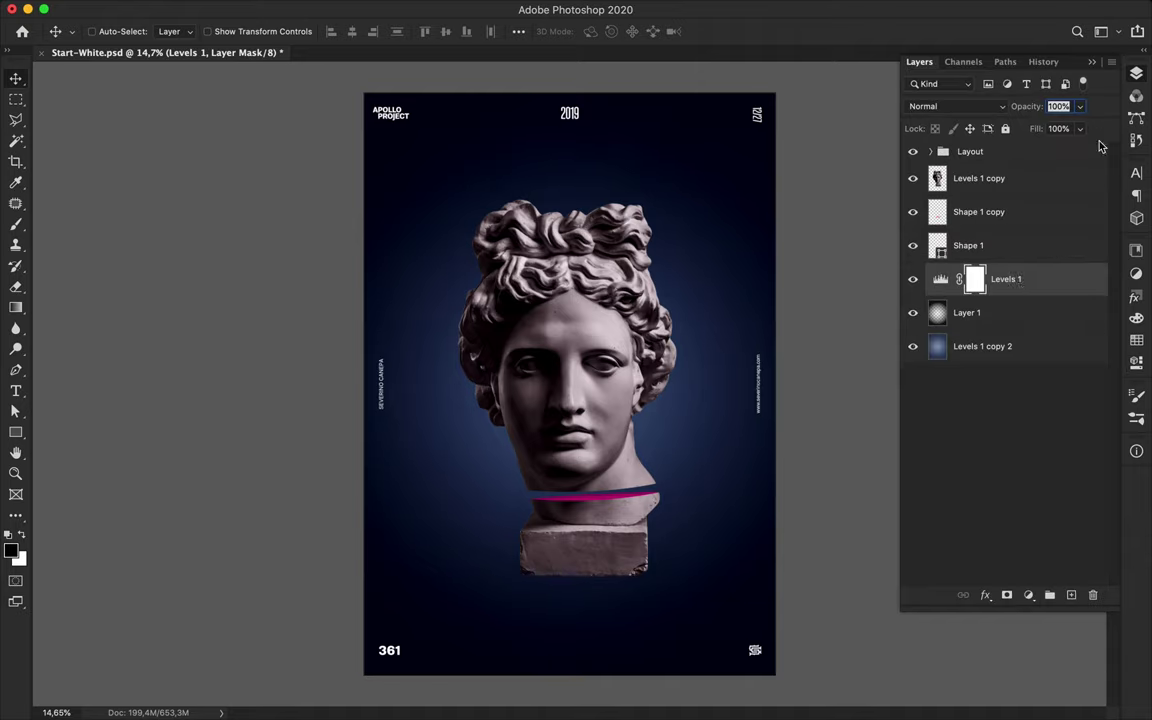
Step: Create a new layer directly above the radial gradient layer and switch to the Gradient tool
click(993, 313)
click(1072, 597)
key(g)
Step: Edit the gradient so that both colour stops are white (ffffff), fading to transparent
click(150, 32)
scroll(113, 131, down, 5)
scroll(113, 131, up, 5)
click(115, 32)
double_click(697, 501)
text(ffffff)
click(1059, 229)
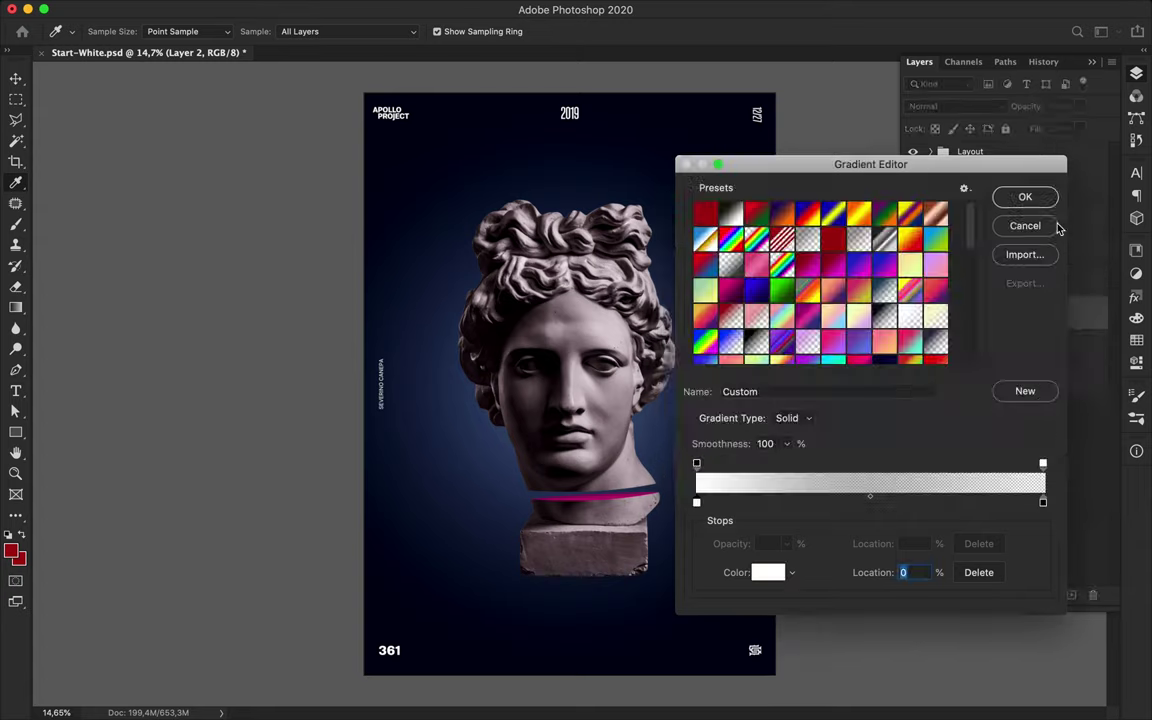
double_click(1043, 503)
text(ffffff)
click(1030, 223)
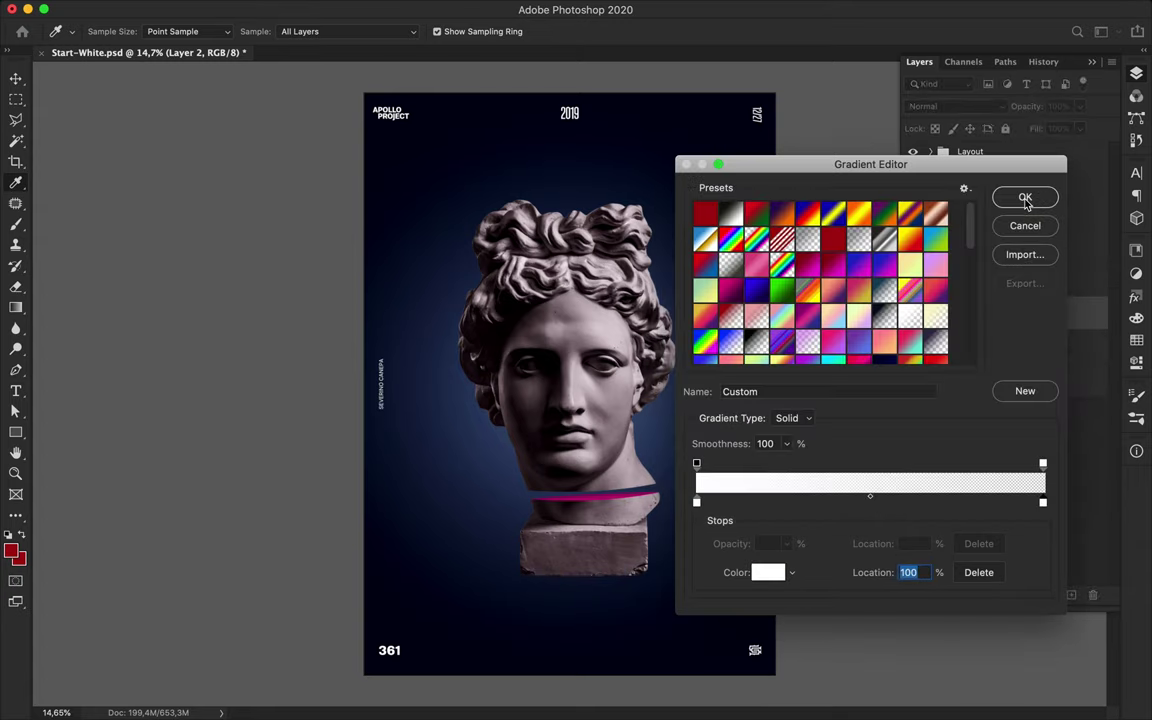
click(1025, 198)
Step: Try to draw the white gradient outwards from the bust's centre on the new layer, and undo each attempt
drag(580, 380, 731, 350)
key(ctrl+z)
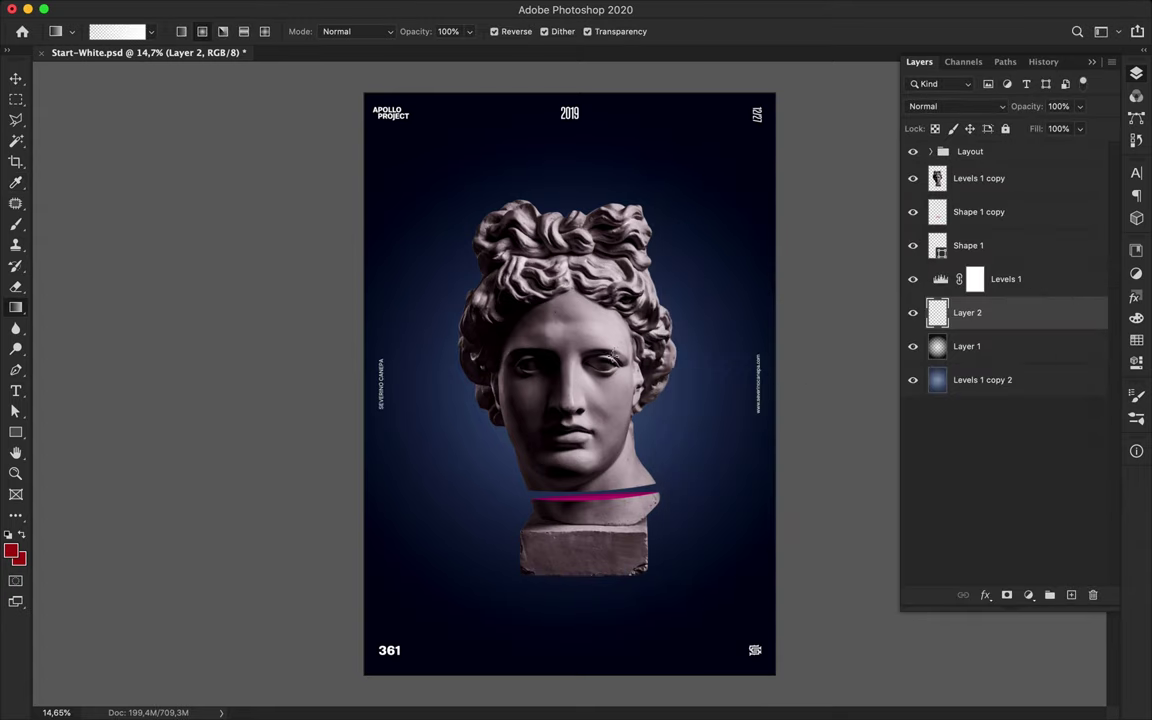
drag(565, 380, 878, 365)
key(ctrl+z)
Step: Change the gradient type to Noise, randomize its colours to blue tones and adjust the roughness
click(117, 31)
click(790, 418)
click(795, 430)
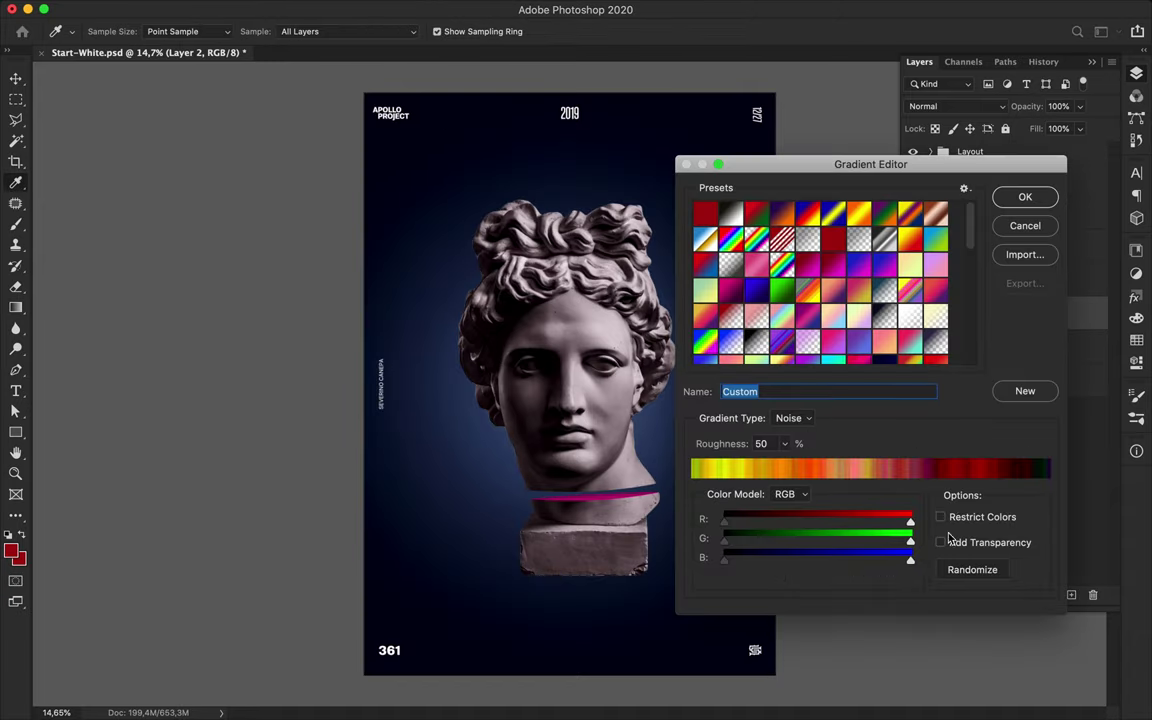
click(972, 569)
click(784, 443)
drag(784, 468, 811, 468)
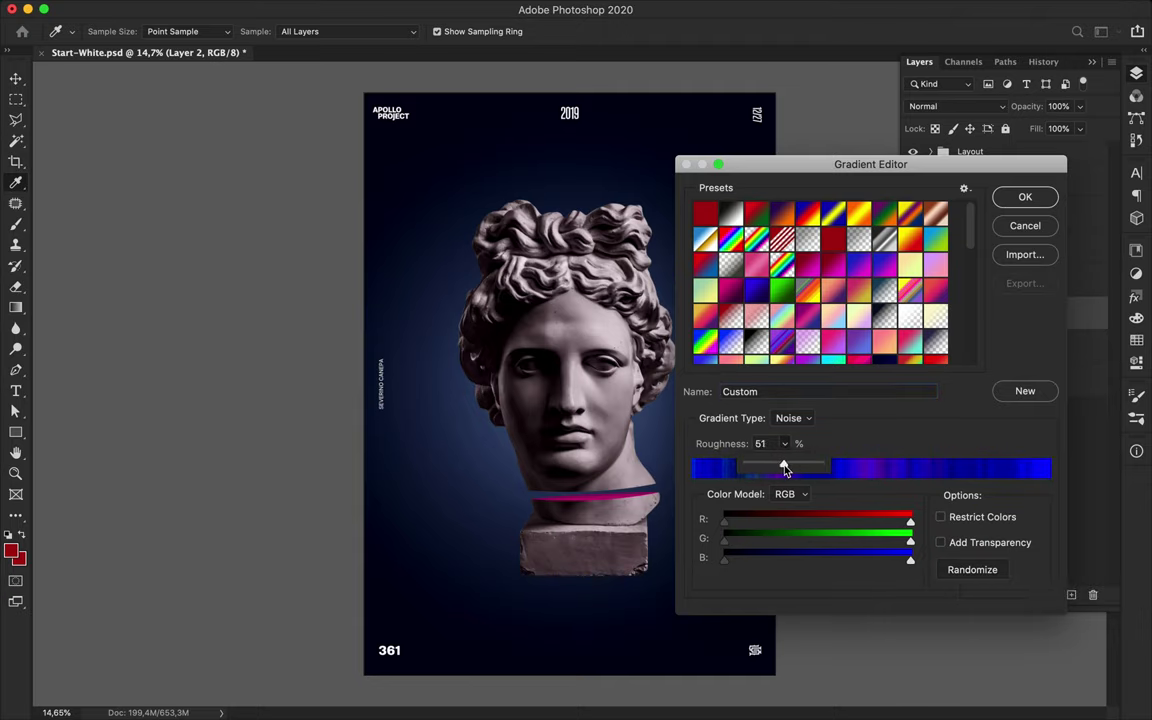
click(1024, 196)
Step: Fill the new layer with blue noise rays radiating from the bust, and move it below the radial gradient layer
drag(773, 375, 782, 386)
key(super+z)
key(v)
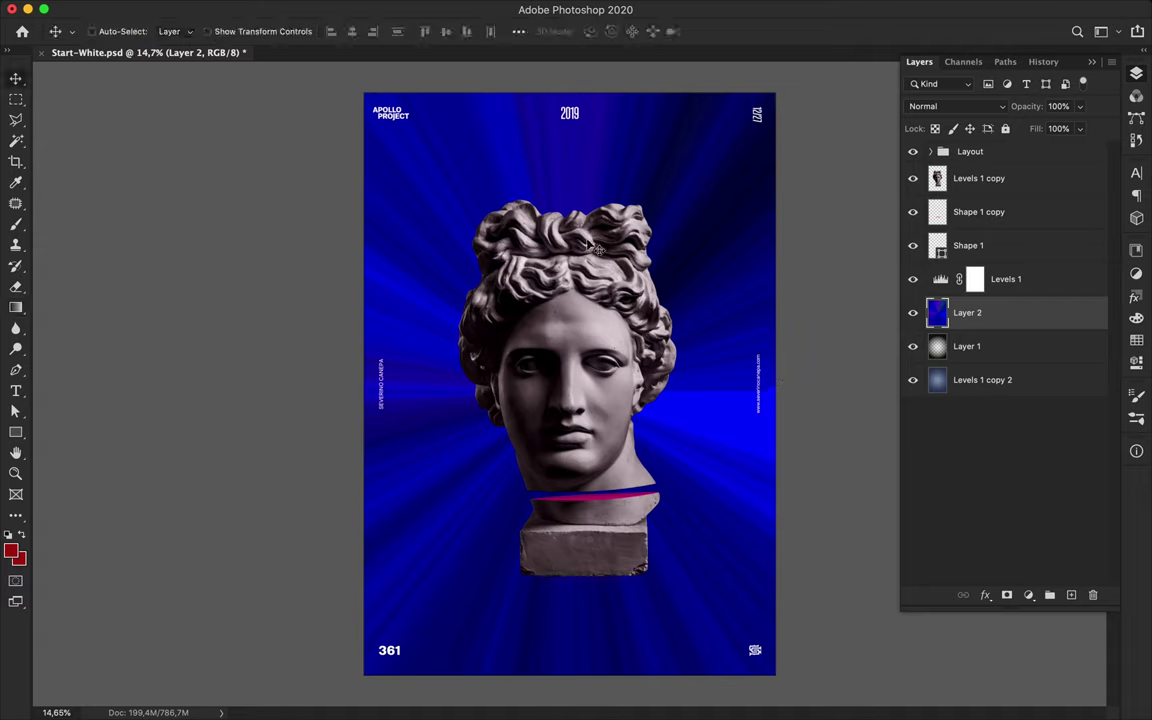
drag(981, 251, 997, 347)
Step: Apply a Gaussian Blur to the blue ray layer
mouse_move(377, 11)
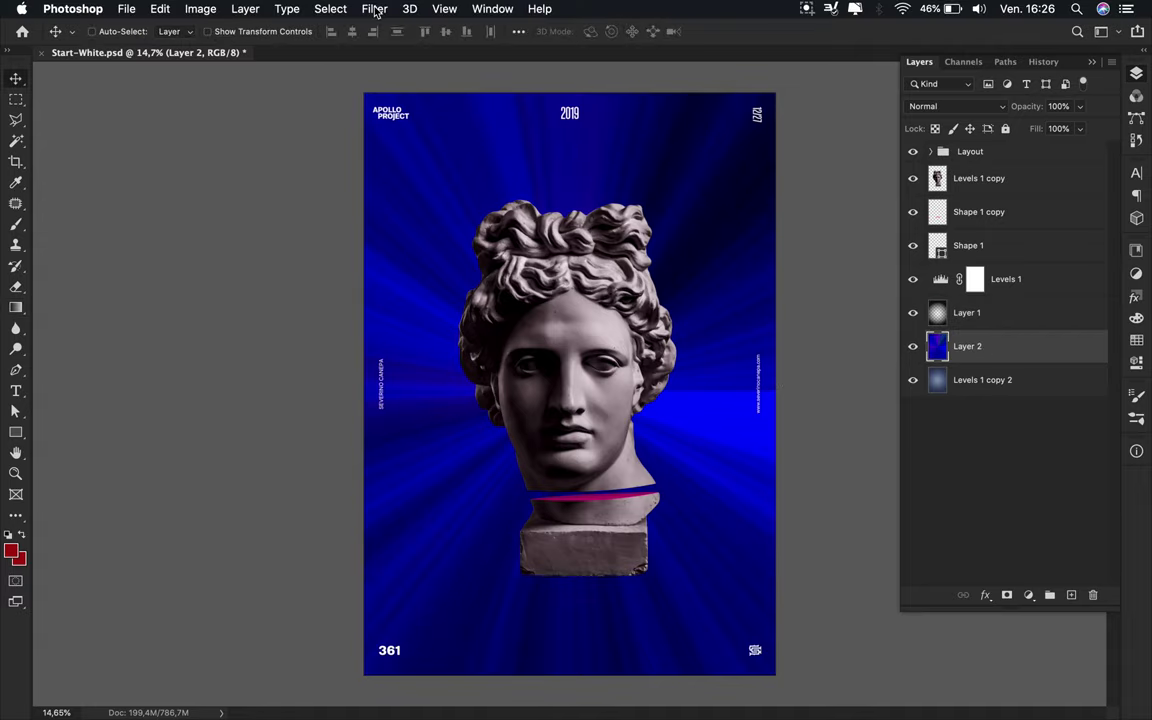
click(376, 10)
mouse_move(365, 195)
click(660, 260)
key(Return)
Step: Add a Levels adjustment above the blue ray layer with input levels 12, 0.79 and 236
click(1028, 595)
click(1012, 671)
mouse_move(1099, 409)
mouse_down()
mouse_move(1032, 409)
mouse_move(1083, 410)
mouse_up()
mouse_move(1001, 409)
mouse_down()
mouse_move(919, 412)
mouse_move(993, 413)
mouse_up()
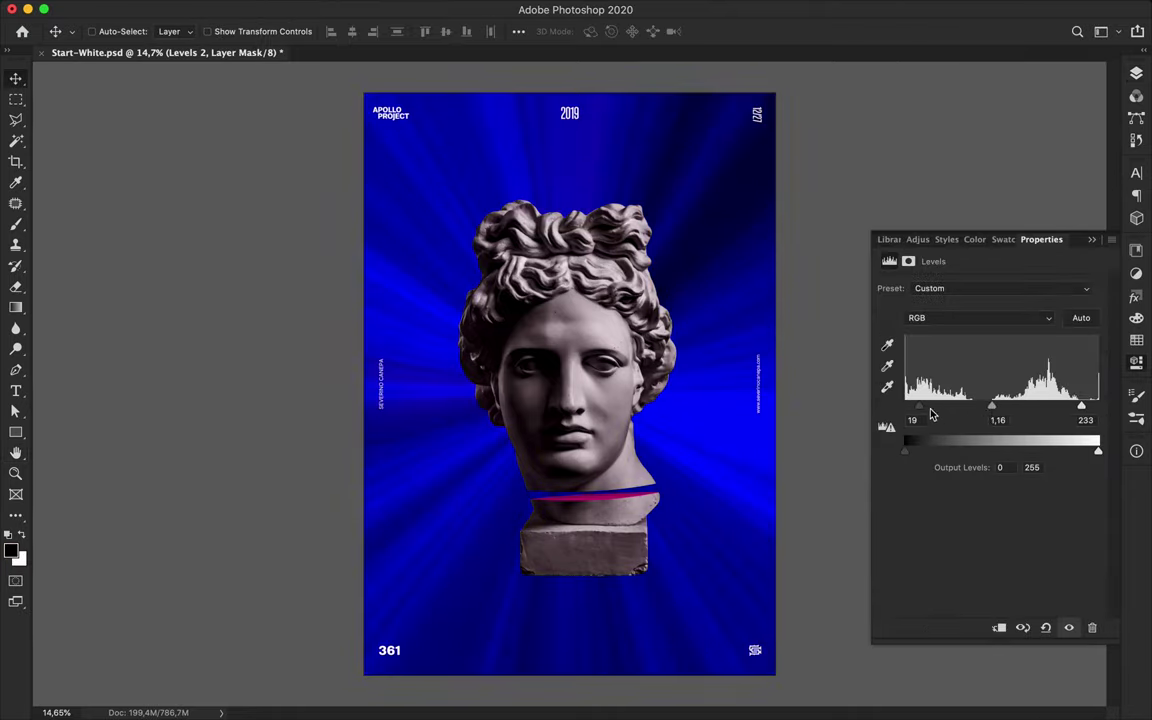
drag(1081, 405, 1110, 412)
drag(989, 405, 1013, 412)
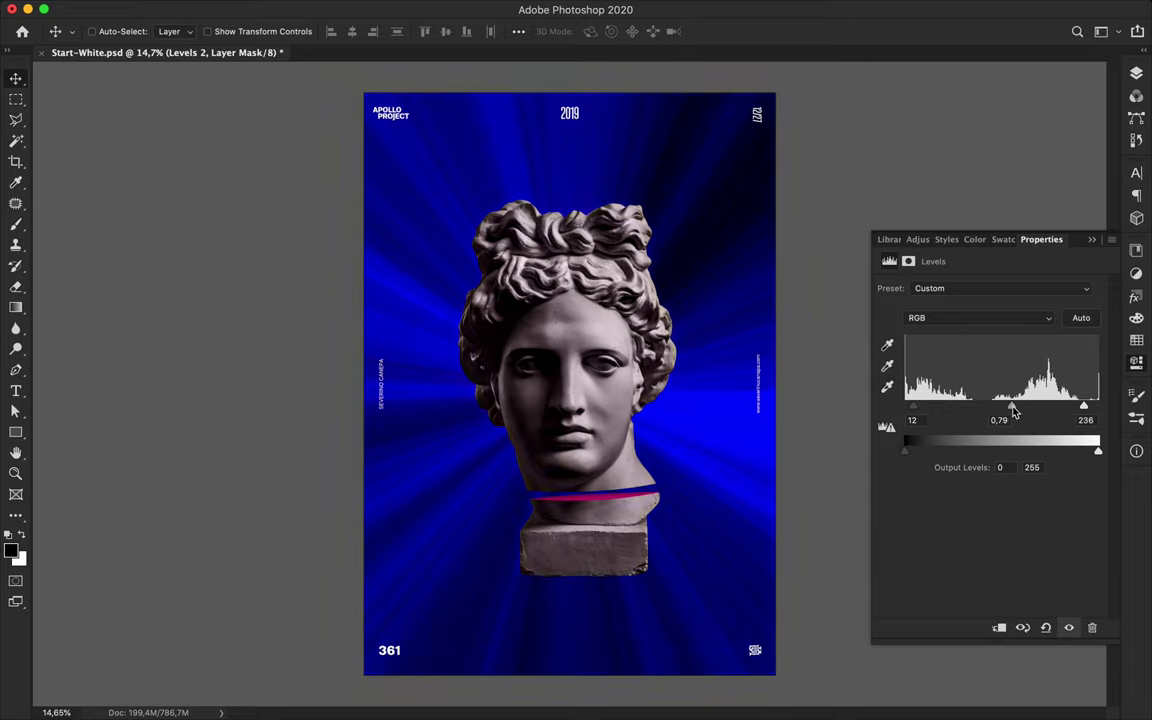
click(1137, 74)
Step: Add a mask to the blue ray layer and fade its edges with a reversed black-to-white radial gradient from the bust's centre
click(1000, 380)
click(1007, 595)
key(g)
click(110, 32)
click(738, 217)
click(1030, 198)
drag(807, 392, 809, 391)
key(super+z)
drag(568, 394, 832, 146)
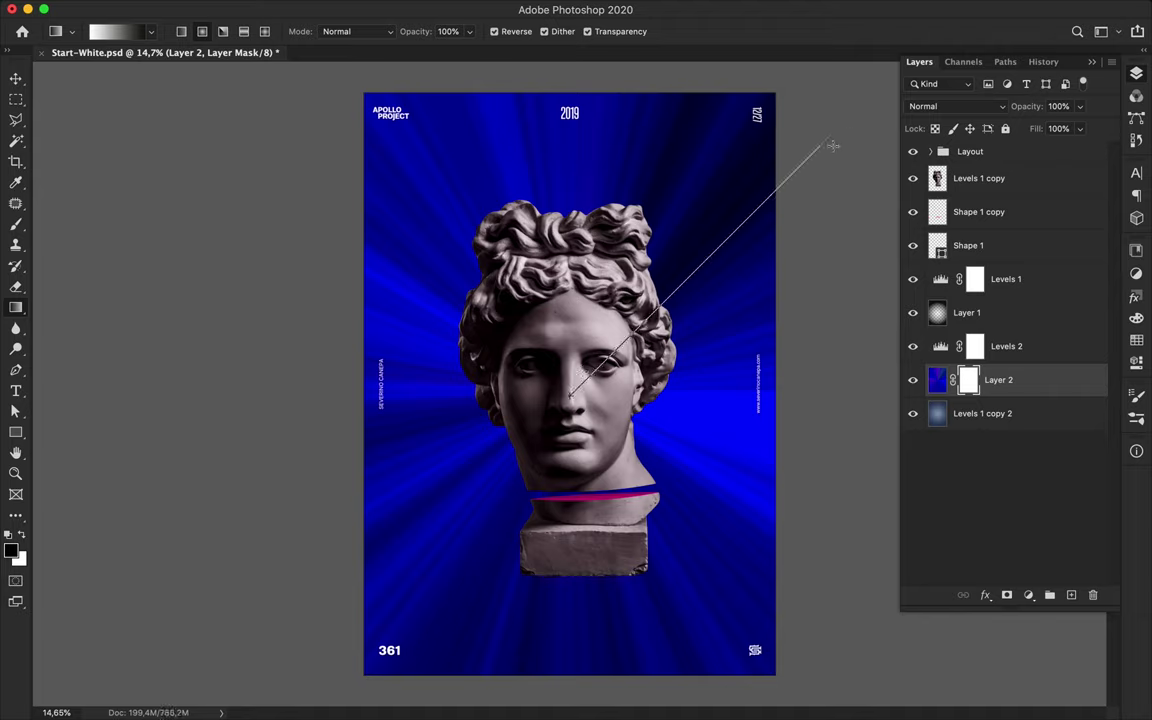
drag(866, 101, 868, 100)
key(v)
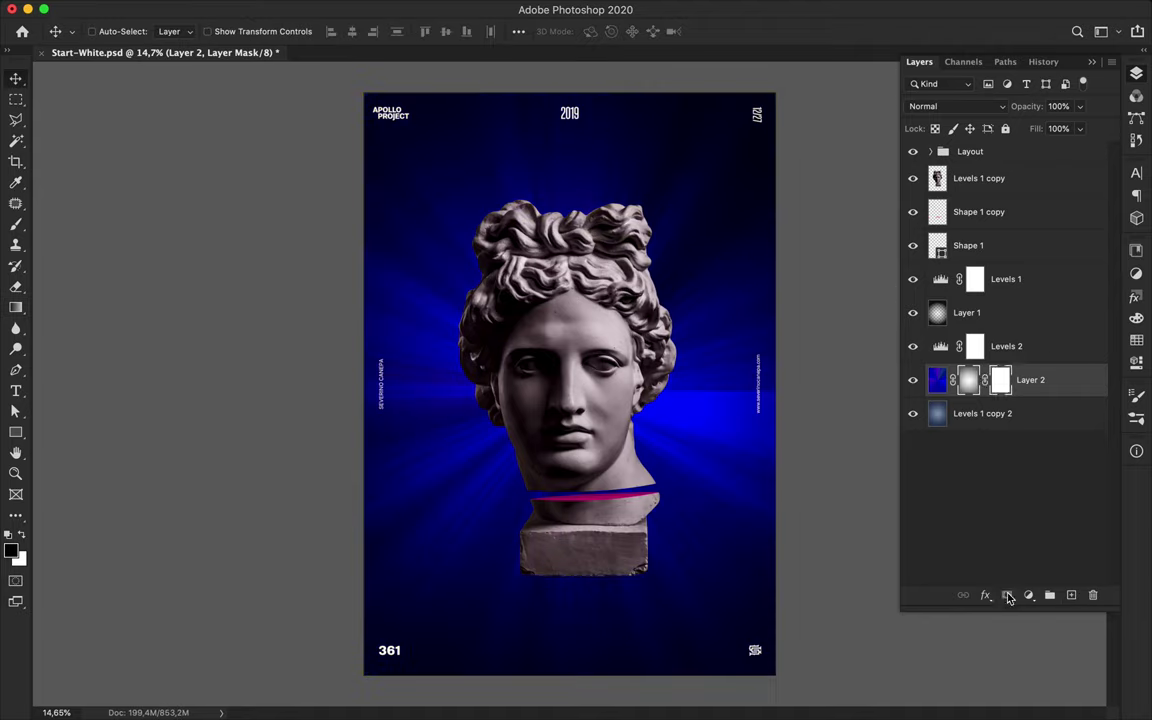
Step: Add a Hue/Saturation adjustment above the ray layer, shifting the hue towards purple and lowering the saturation
click(1028, 595)
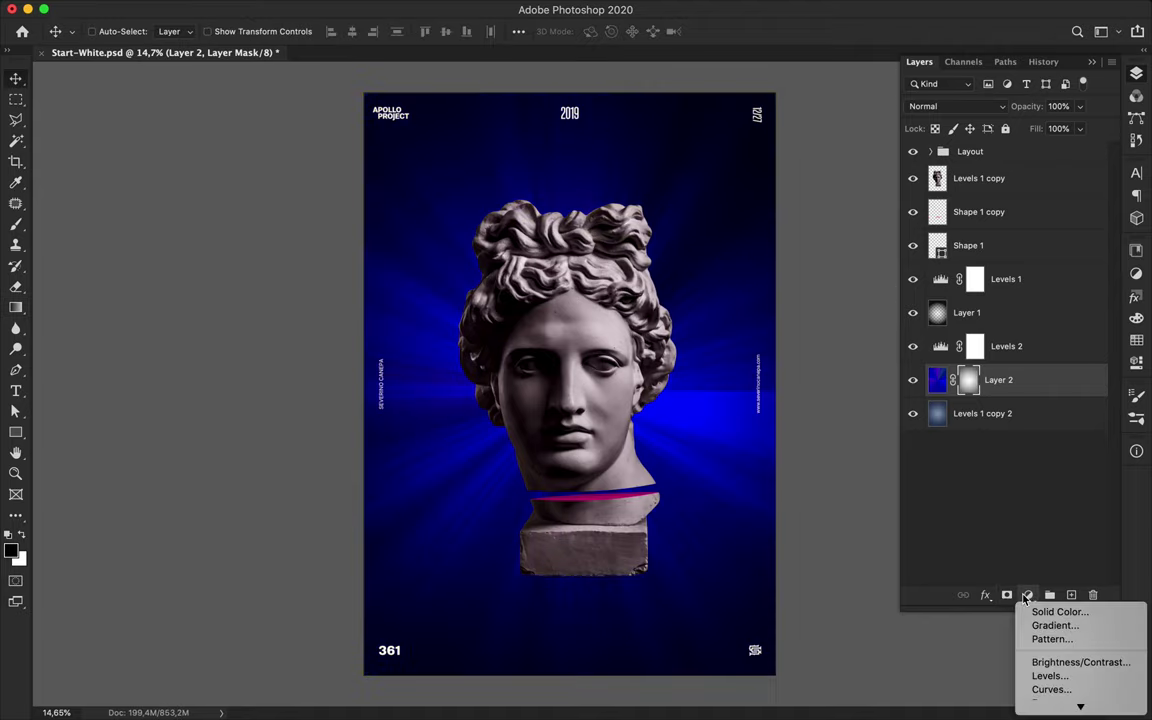
click(1043, 660)
drag(989, 348, 1020, 351)
drag(990, 381, 936, 385)
mouse_move(990, 411)
mouse_down()
mouse_move(1021, 415)
mouse_move(998, 415)
mouse_up()
click(1132, 77)
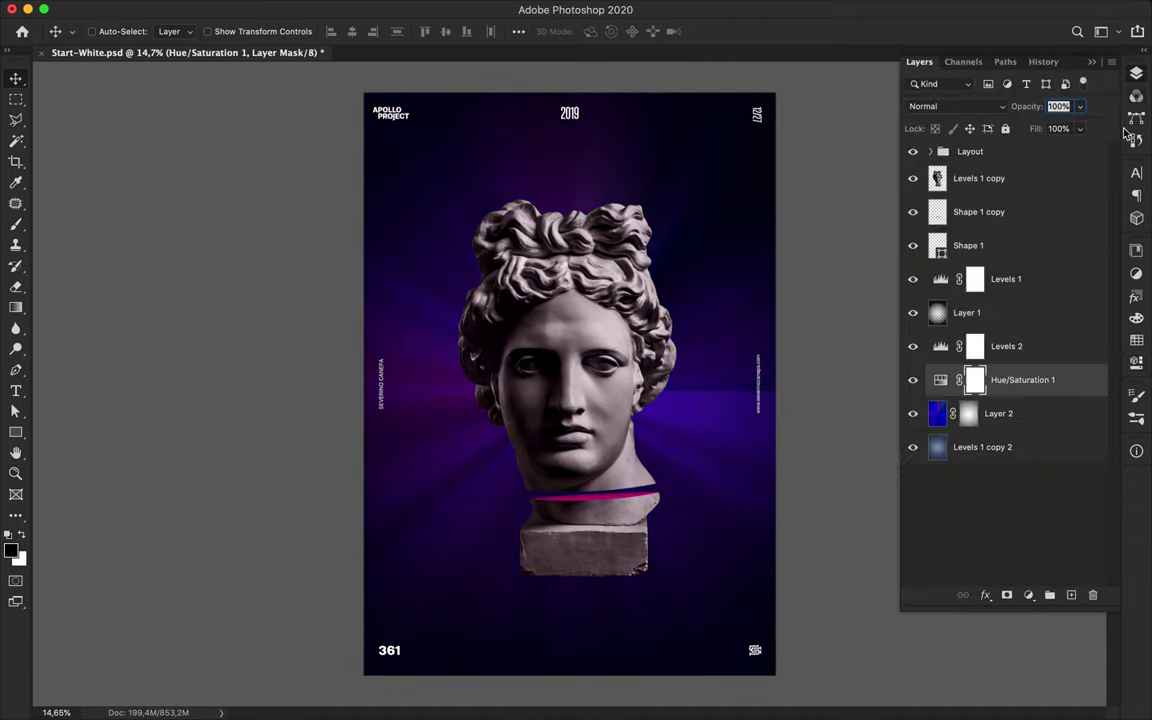
Step: Duplicate the masked ray layer and apply a Gaussian Blur to the copy
click(1035, 418)
key(super+j)
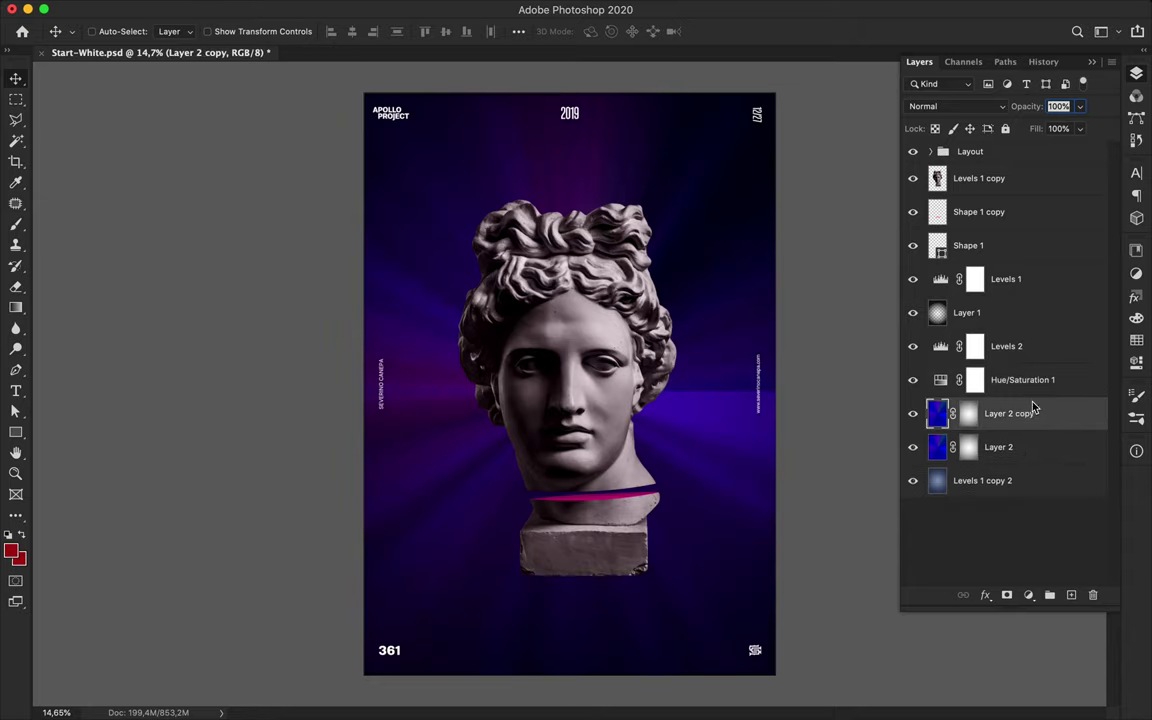
click(374, 8)
mouse_move(524, 267)
mouse_move(480, 199)
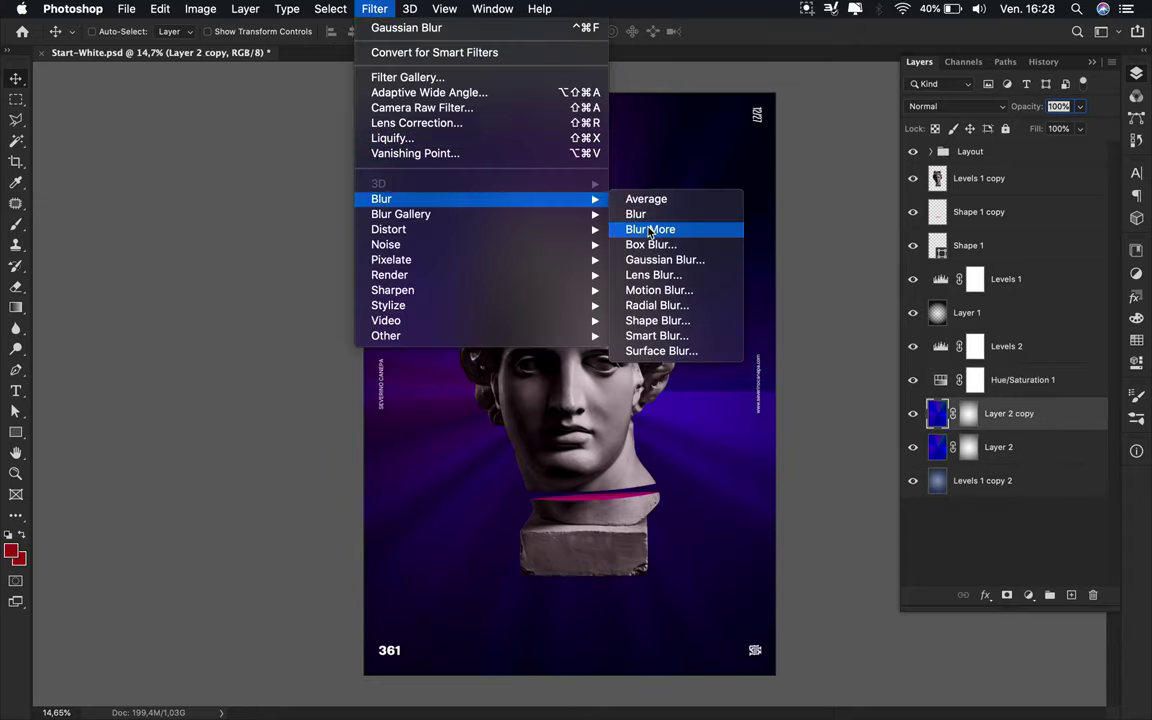
click(655, 259)
click(1071, 206)
Step: Set the blurred ray copy's blending mode to Linear Dodge (Add)
click(935, 106)
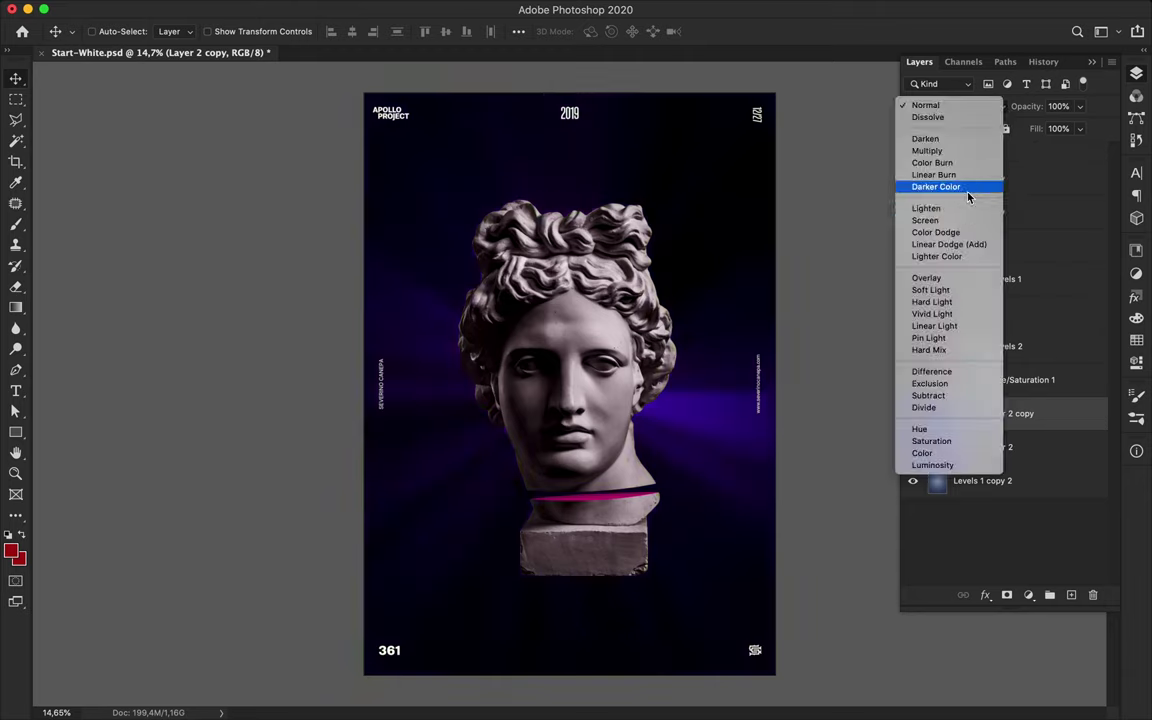
click(963, 248)
Step: Add a new layer above the blurred ray copy and fill it with black using the Paint Bucket
click(1071, 595)
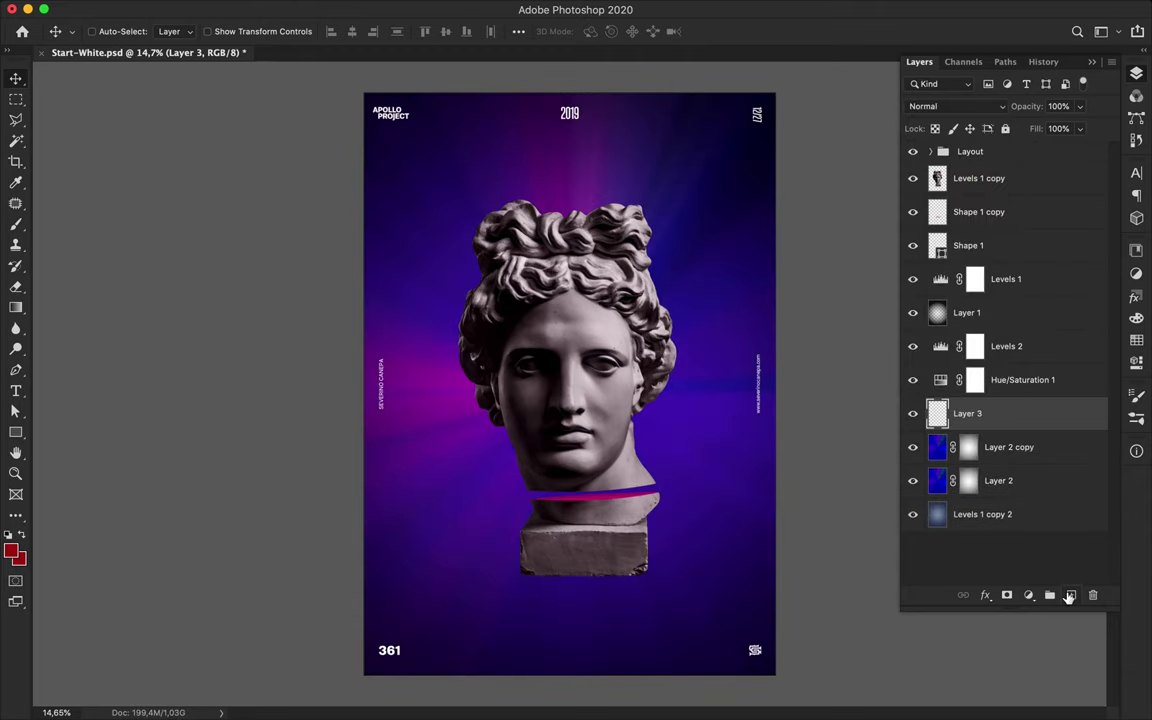
click(374, 8)
mouse_move(421, 307)
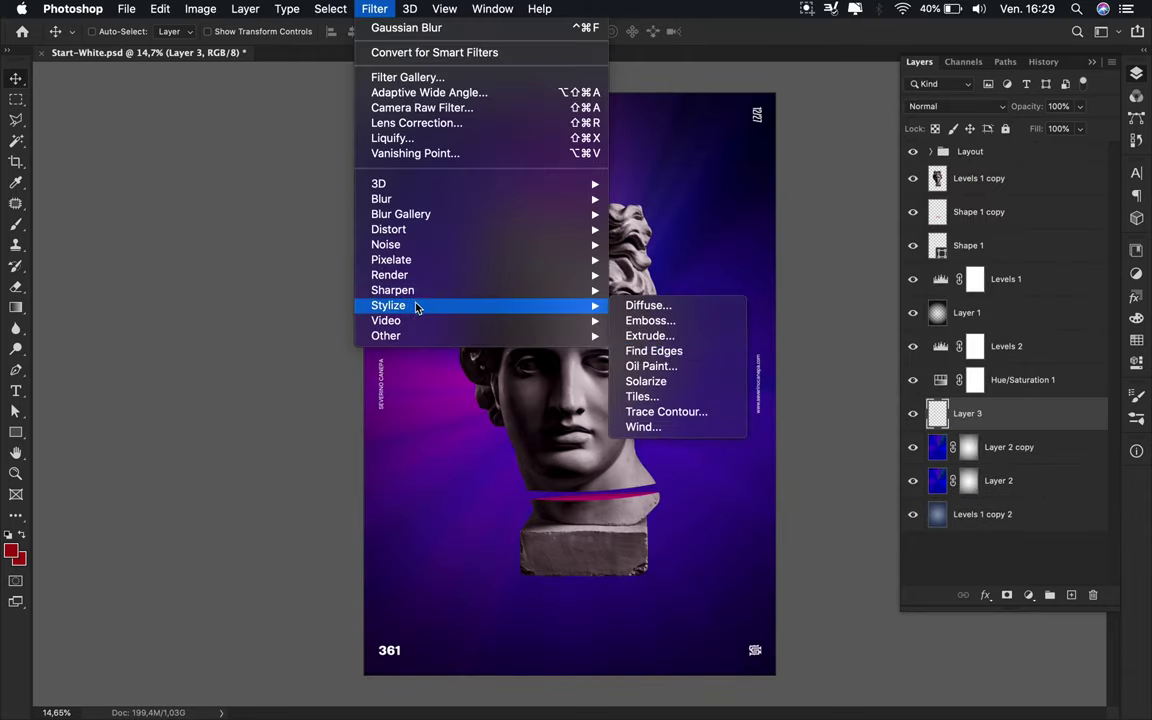
mouse_move(575, 275)
click(700, 393)
key(Return)
key(g)
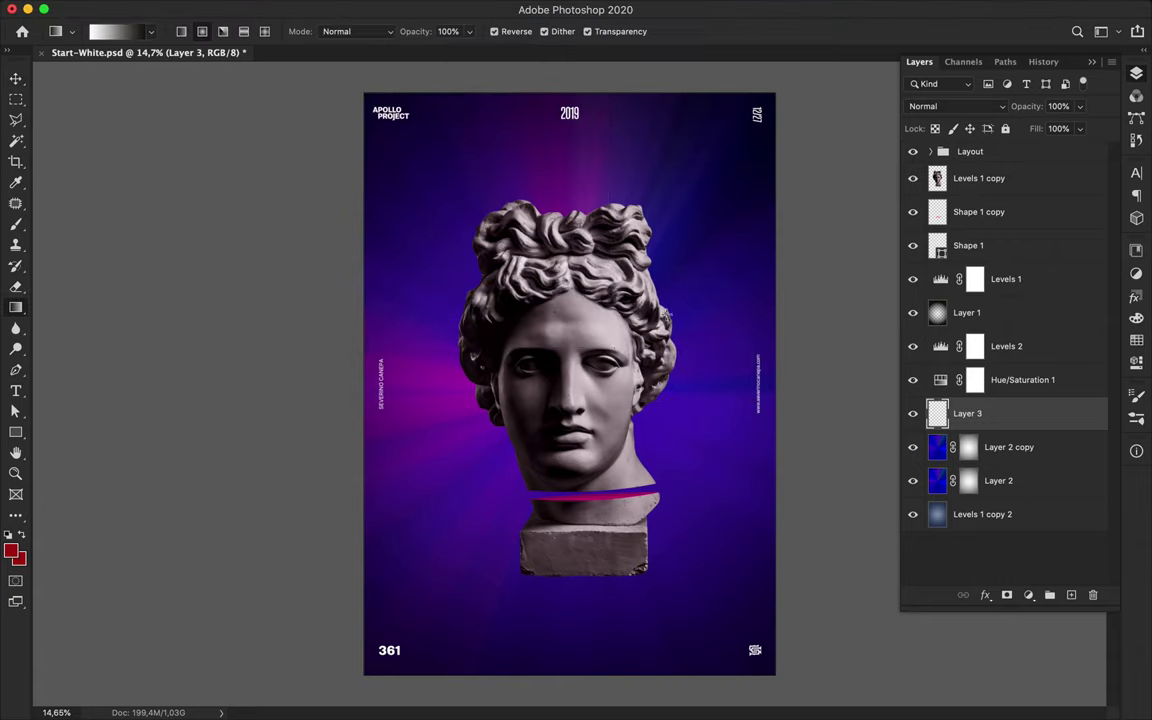
right_click(16, 307)
click(70, 310)
click(457, 376)
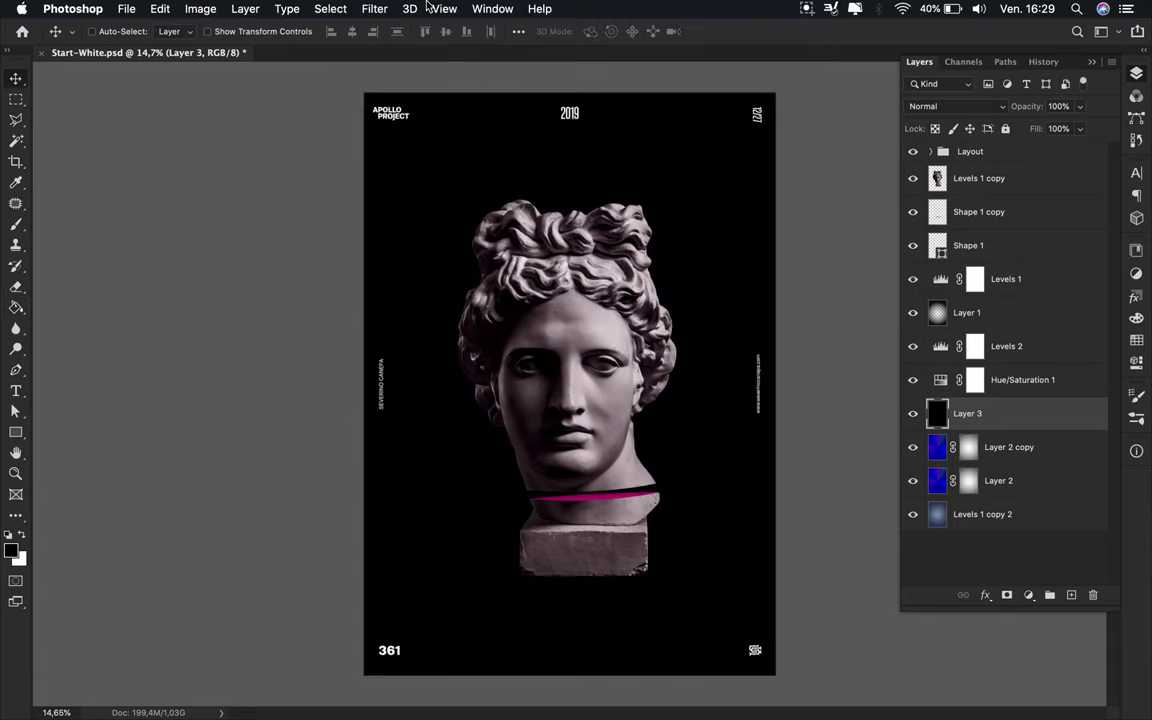
Step: Try a centred 105mm Prime lens flare at 139% brightness on the black layer
click(444, 8)
mouse_move(368, 10)
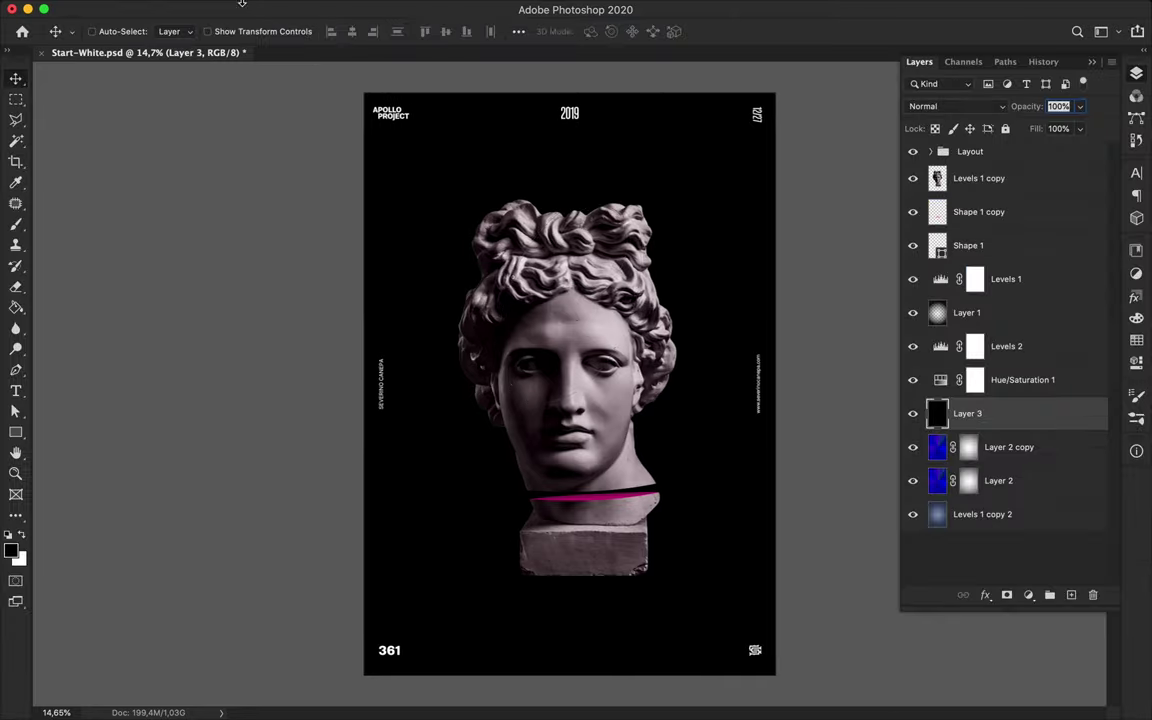
click(374, 8)
mouse_move(415, 268)
click(664, 376)
click(421, 458)
click(421, 446)
click(421, 433)
click(421, 446)
click(515, 246)
drag(482, 396, 504, 390)
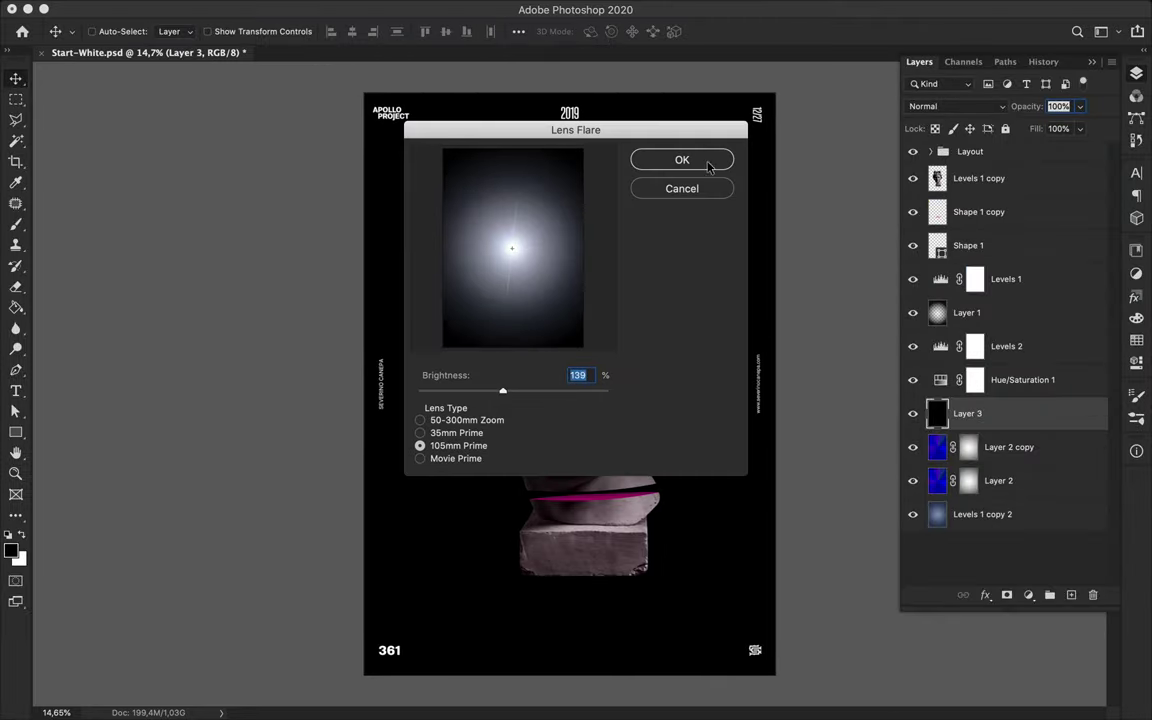
click(682, 159)
Step: Render the 105mm Prime lens flare at 190% brightness and clip the flare layer to the ray copy with 77% fill
click(376, 8)
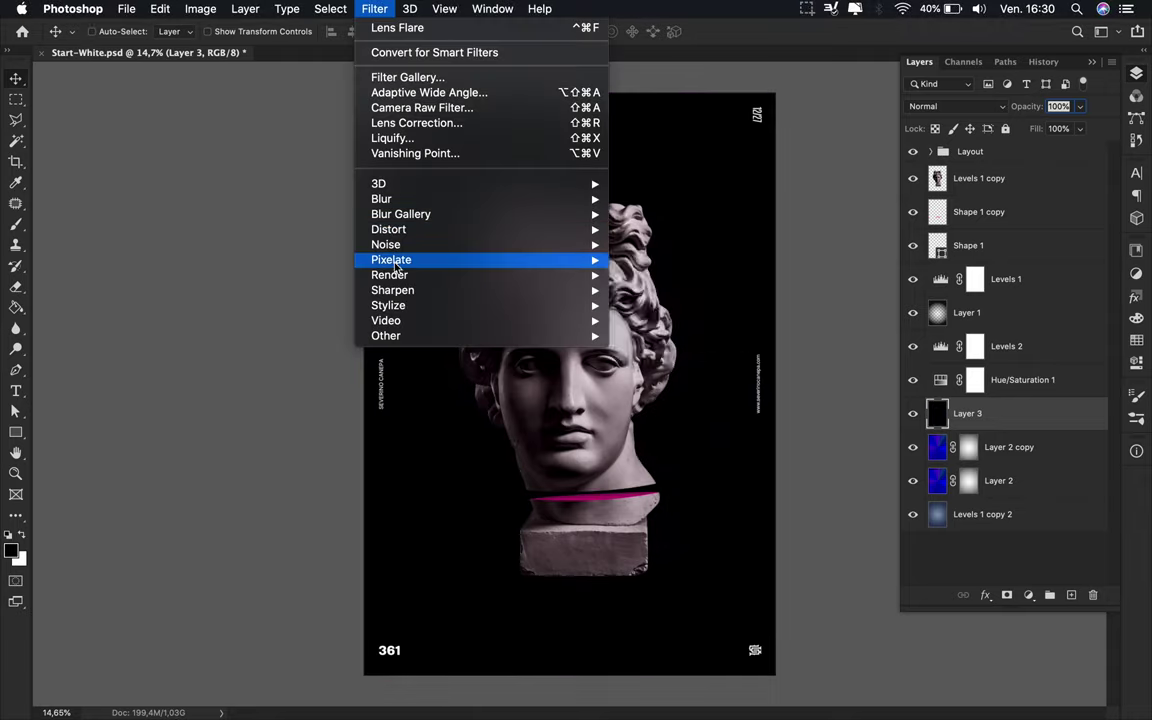
mouse_move(390, 279)
click(681, 376)
drag(507, 393, 535, 392)
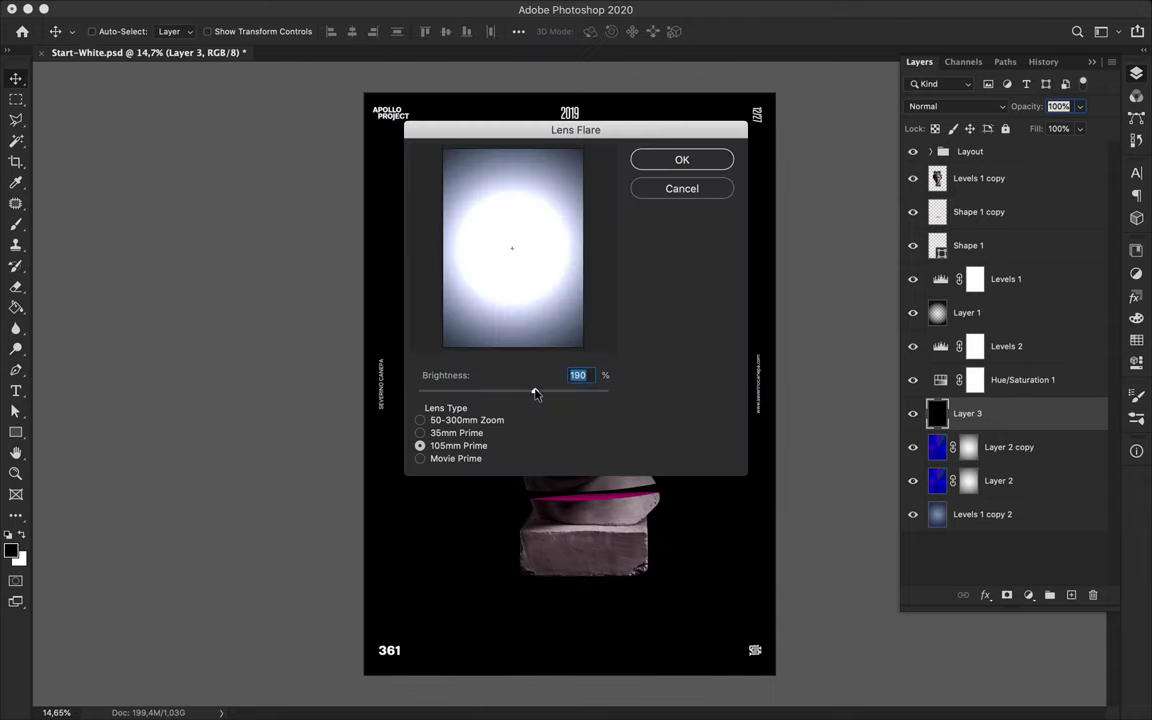
click(705, 158)
drag(1079, 130, 1064, 152)
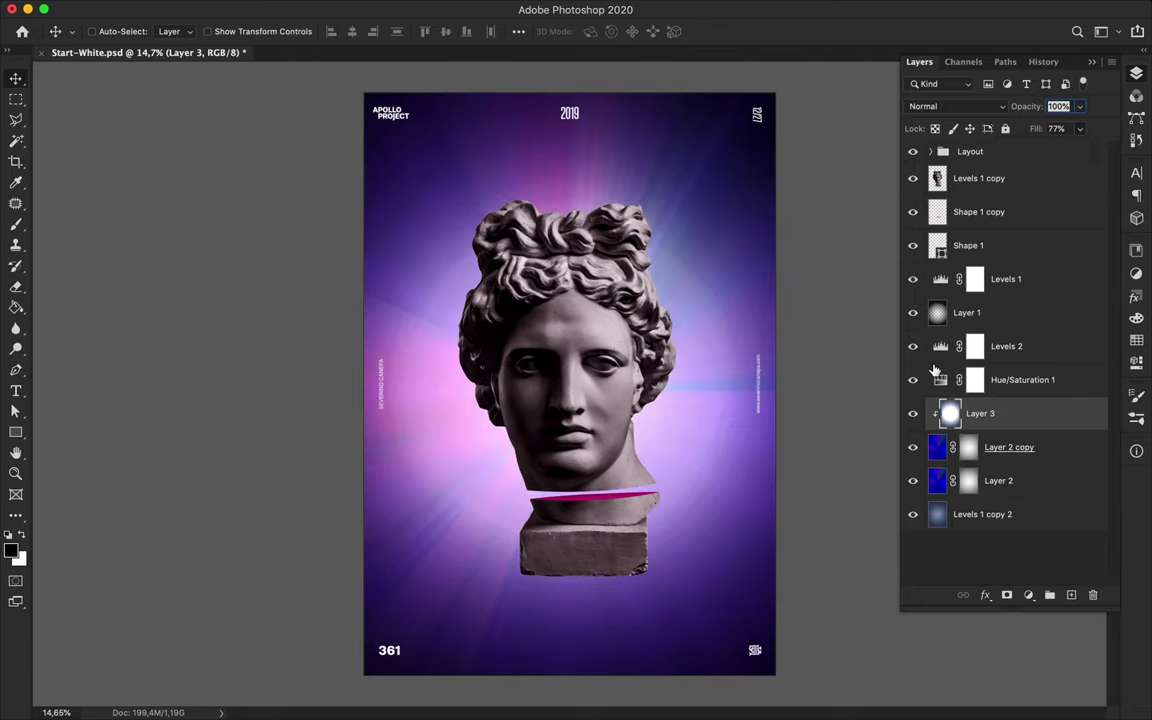
Step: Duplicate Layer 1 and apply a Gaussian Blur of about 436 pixels to the copy
click(1024, 316)
key(super+j)
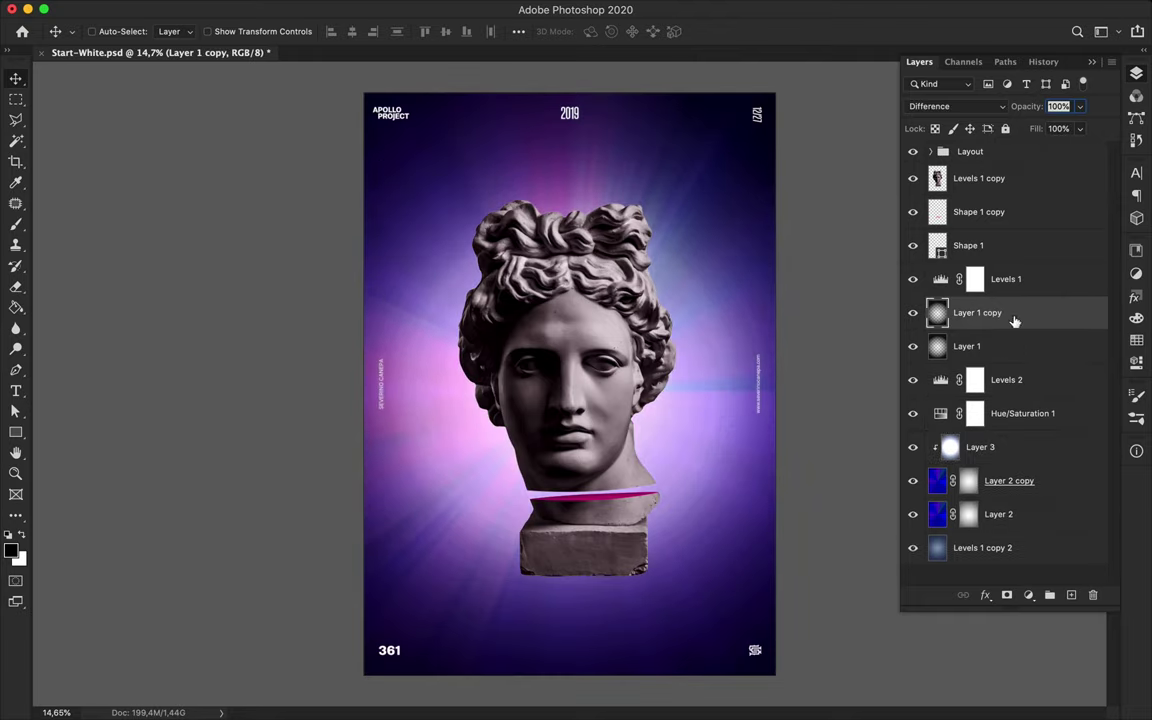
click(342, 8)
mouse_move(476, 8)
mouse_move(388, 196)
click(655, 198)
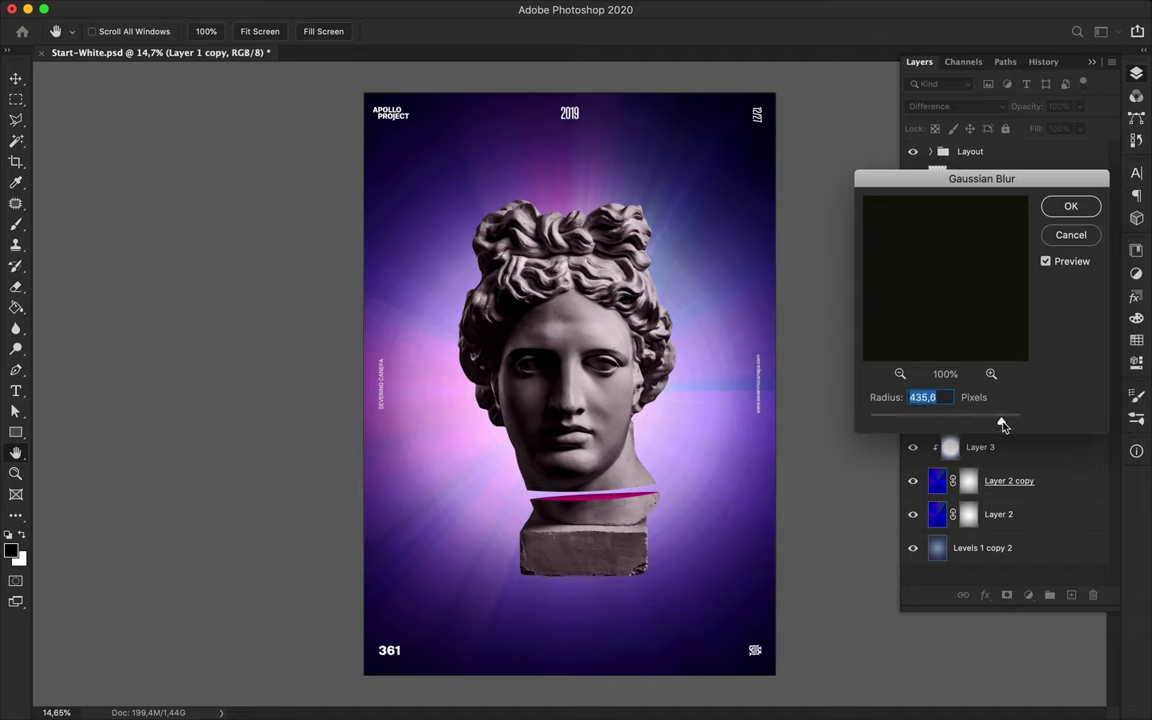
click(1066, 207)
click(925, 106)
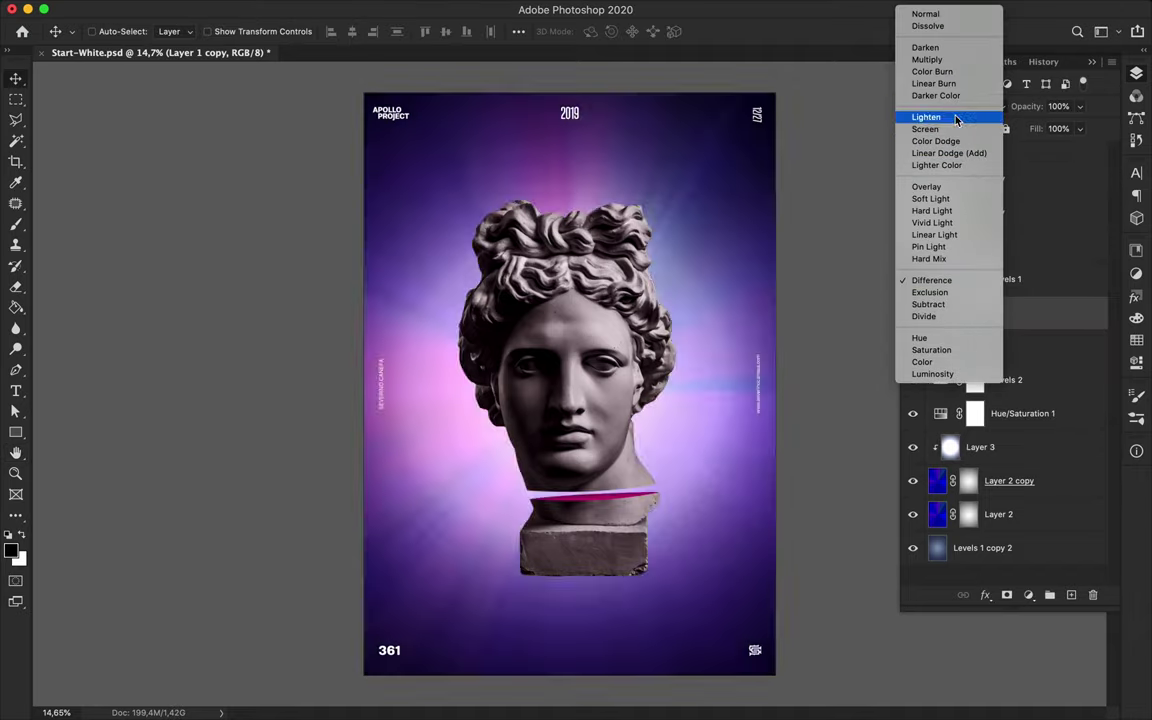
click(943, 5)
scroll(828, 320, down, 1)
scroll(845, 360, up, 2)
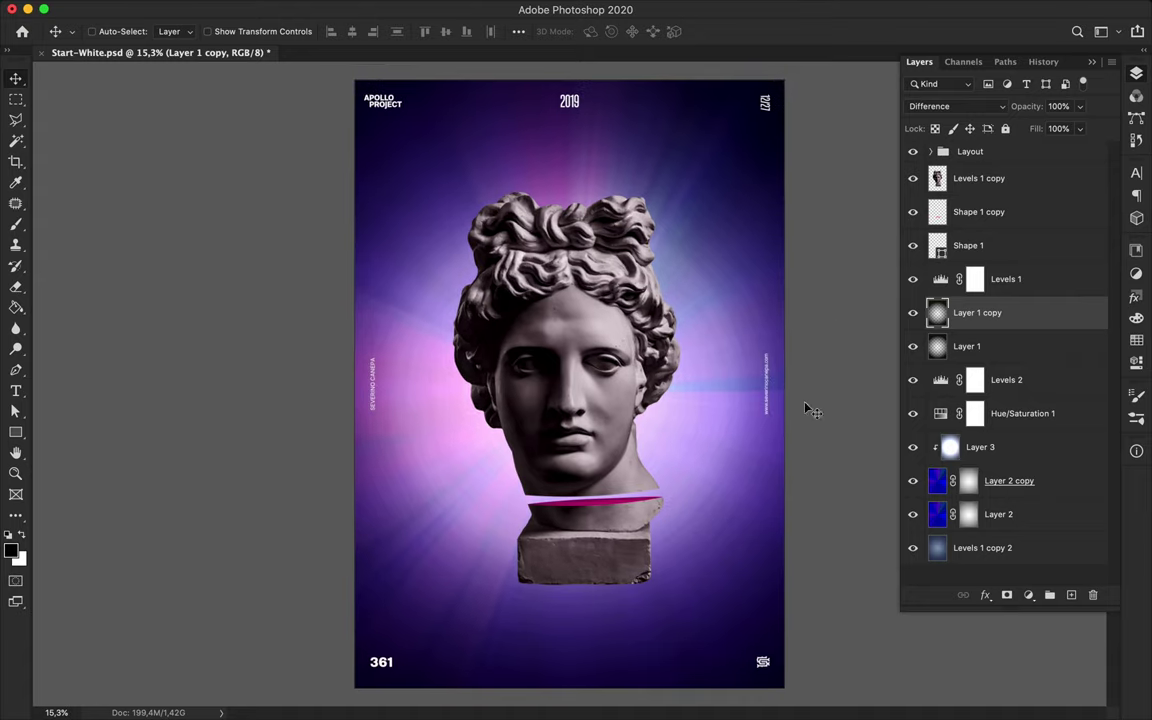
click(1013, 514)
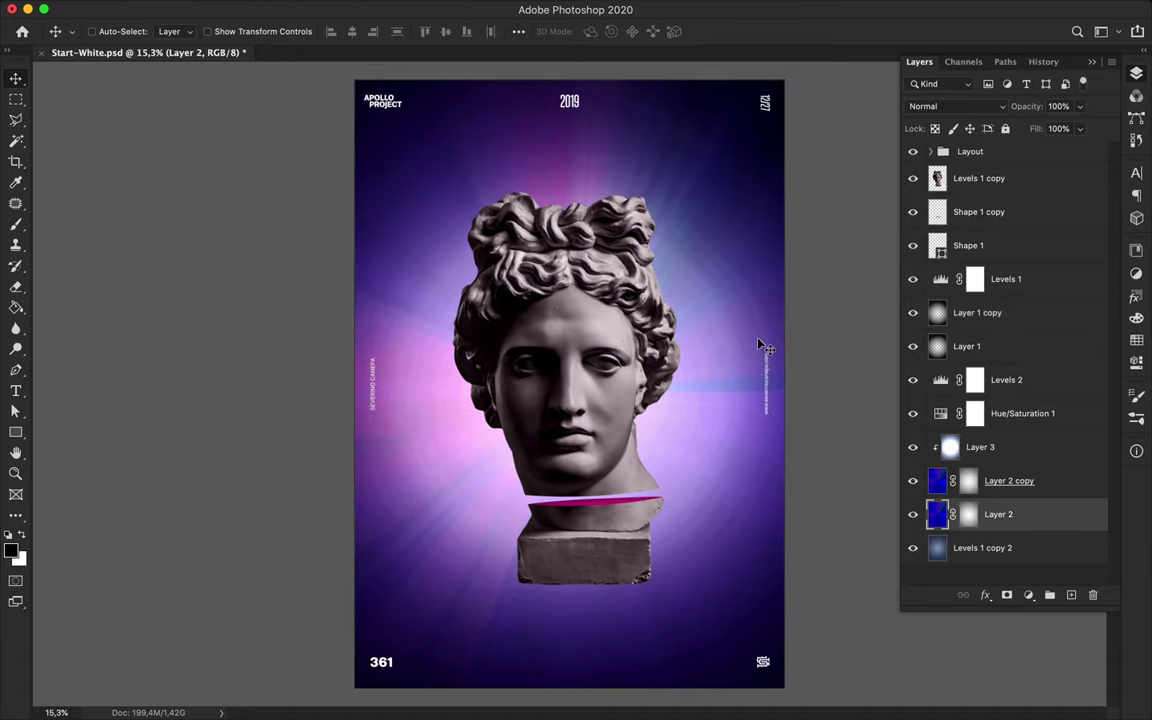
scroll(702, 316, up, 3)
scroll(707, 318, down, 4)
scroll(707, 318, up, 1)
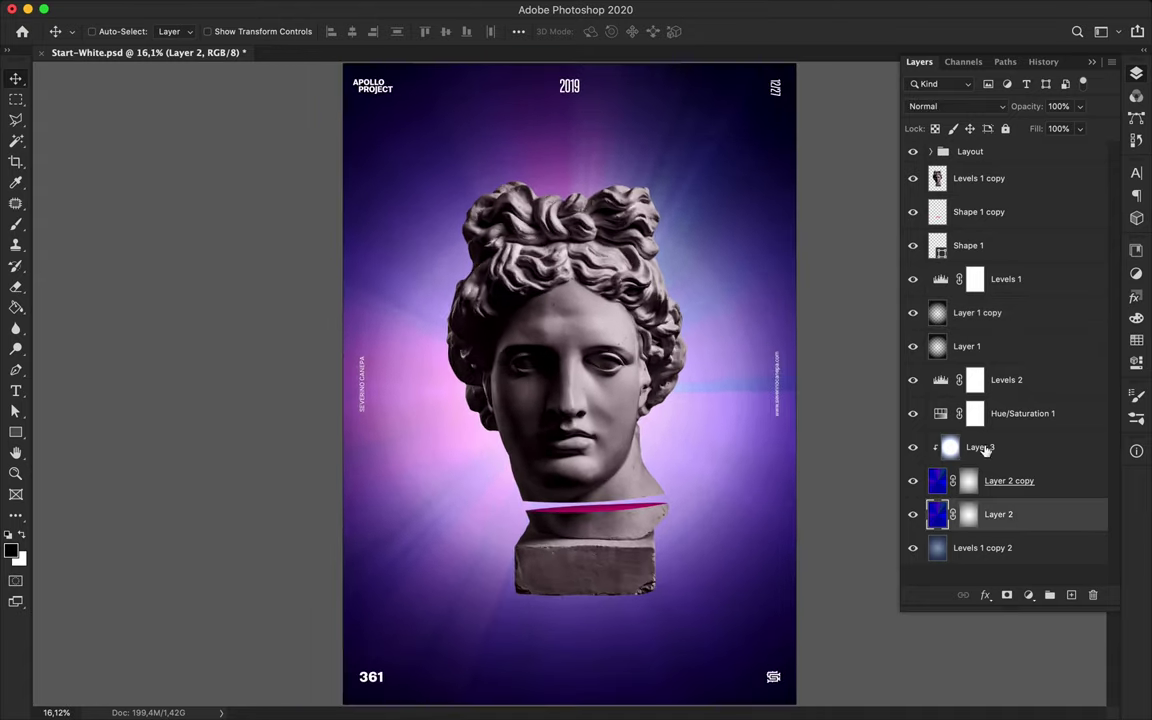
Step: Neutralize the bust layer's warm tint with a direct Hue/Saturation adjustment
click(990, 180)
click(1027, 209)
click(1027, 185)
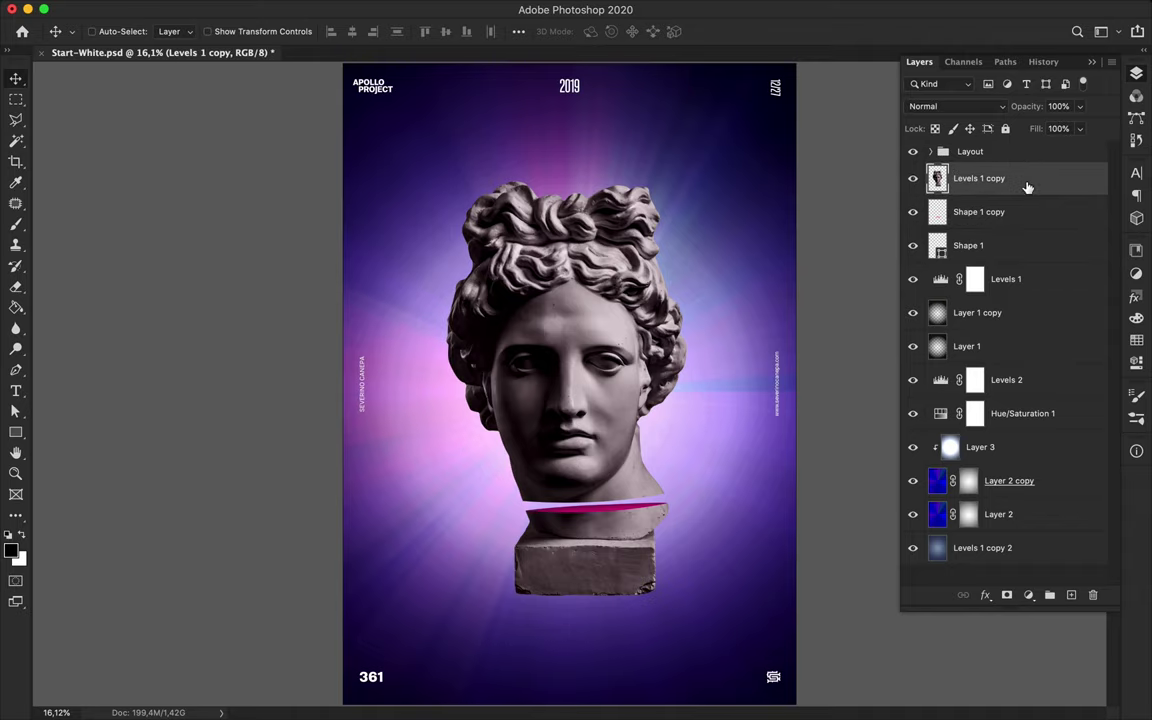
scroll(501, 290, up, 2)
scroll(501, 290, down, 2)
click(245, 8)
mouse_move(240, 51)
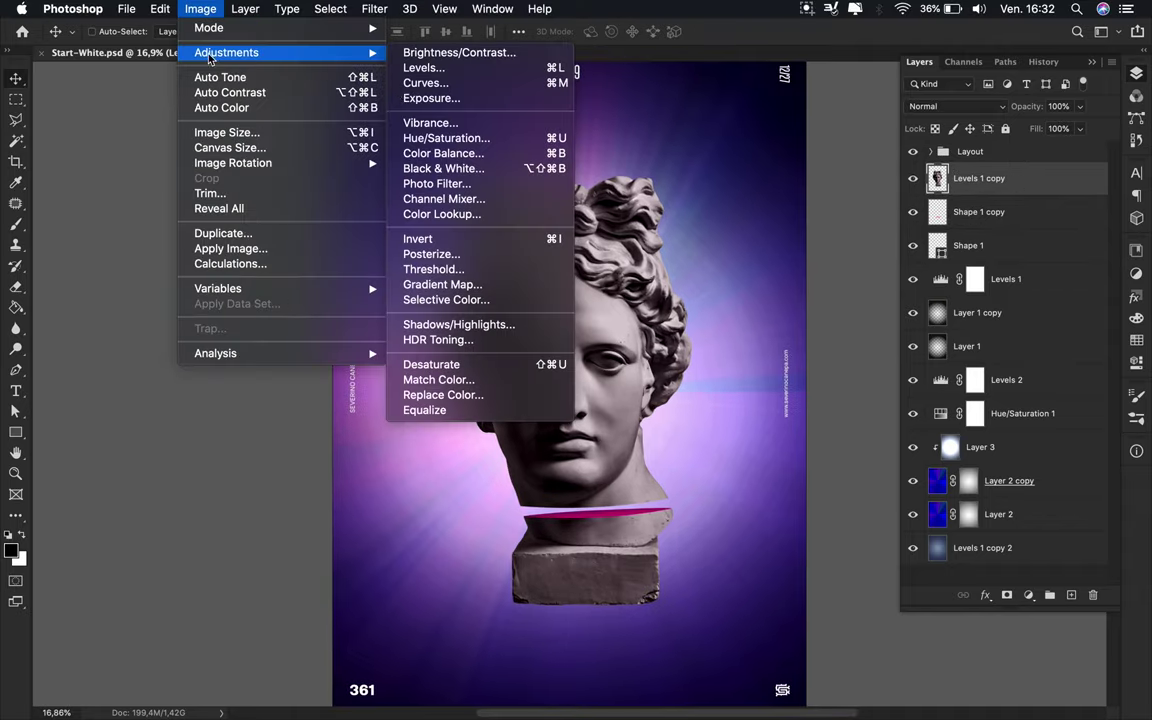
click(430, 140)
drag(872, 144, 795, 141)
click(1020, 63)
key(v)
scroll(640, 248, up, 3)
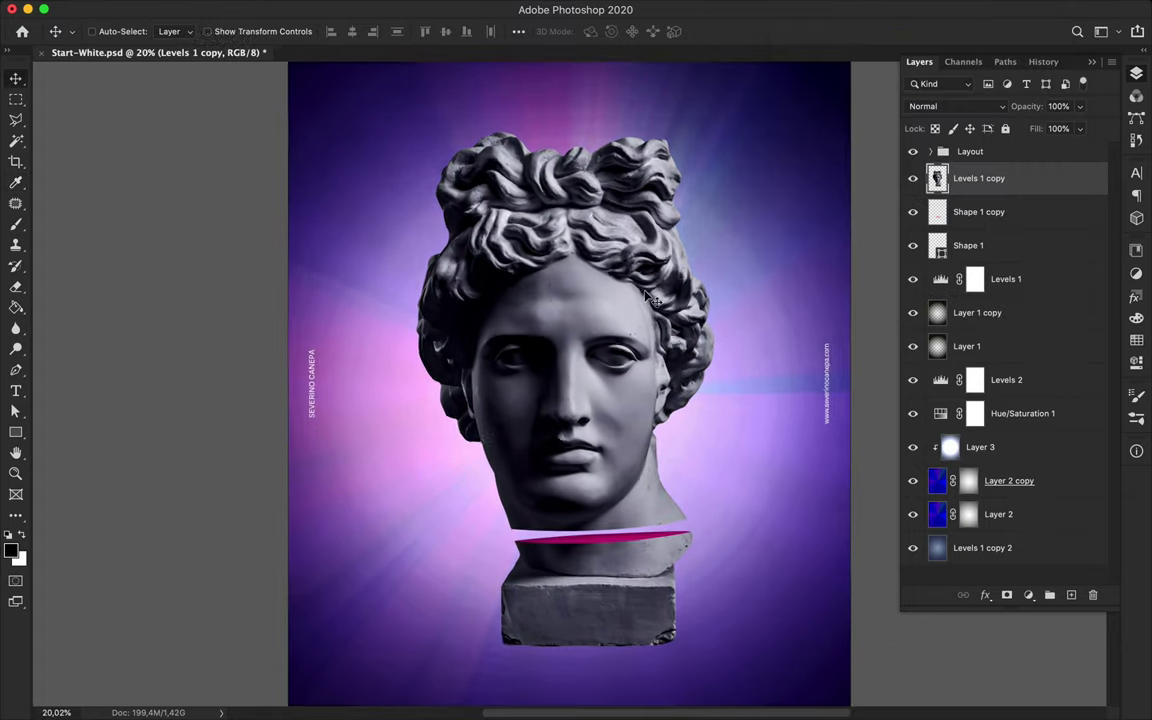
Step: Duplicate the lens flare layer and apply a Gaussian Blur of 1000 pixels to the copy
click(1040, 452)
drag(454, 391, 500, 393)
scroll(500, 391, down, 1)
mouse_move(355, 359)
mouse_down()
mouse_move(511, 371)
mouse_move(345, 368)
mouse_up()
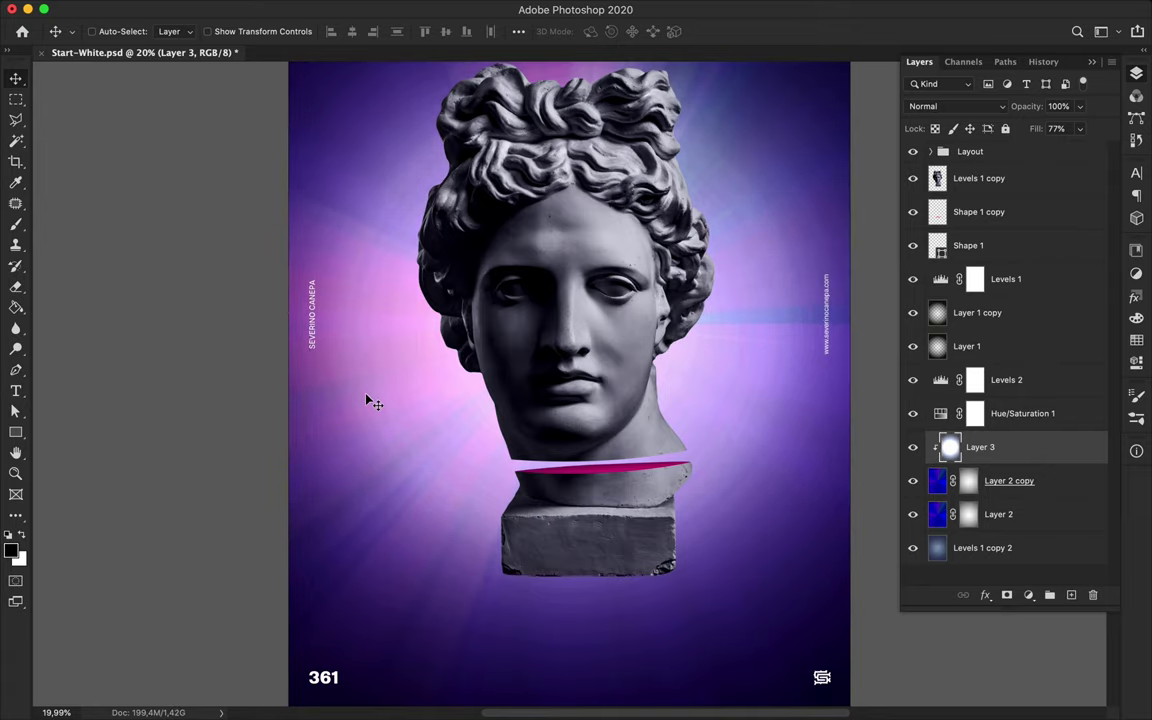
scroll(370, 404, down, 2)
key(super+j)
click(374, 9)
click(626, 258)
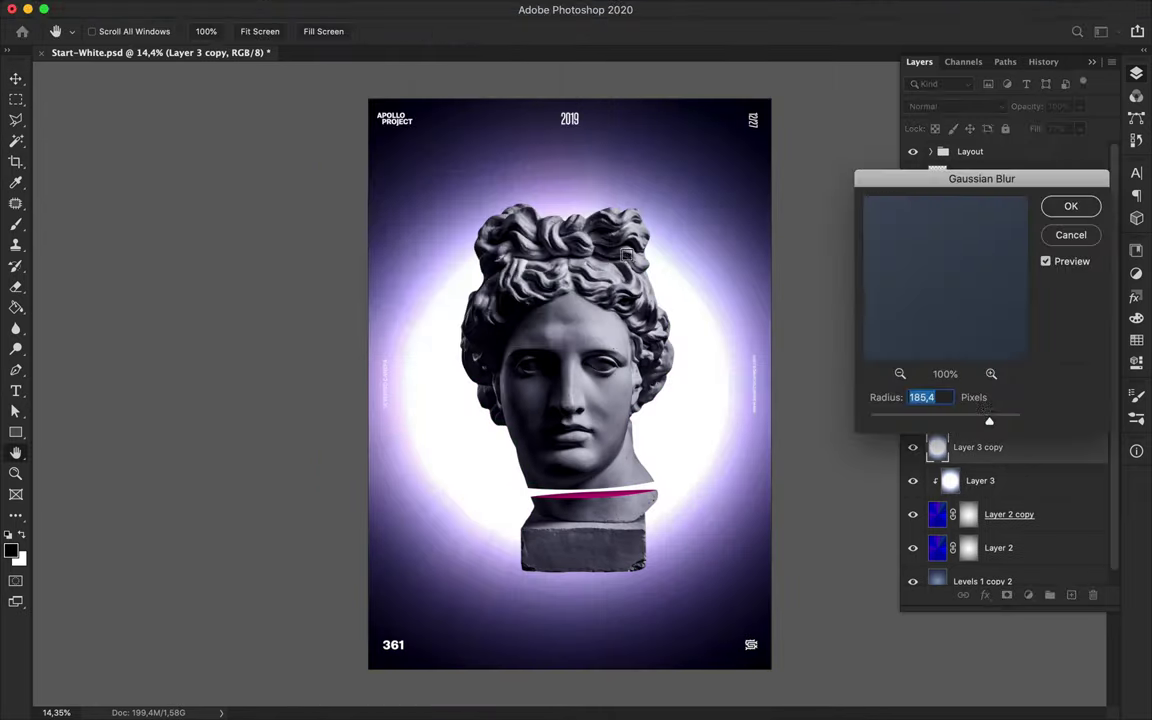
drag(973, 425, 1088, 427)
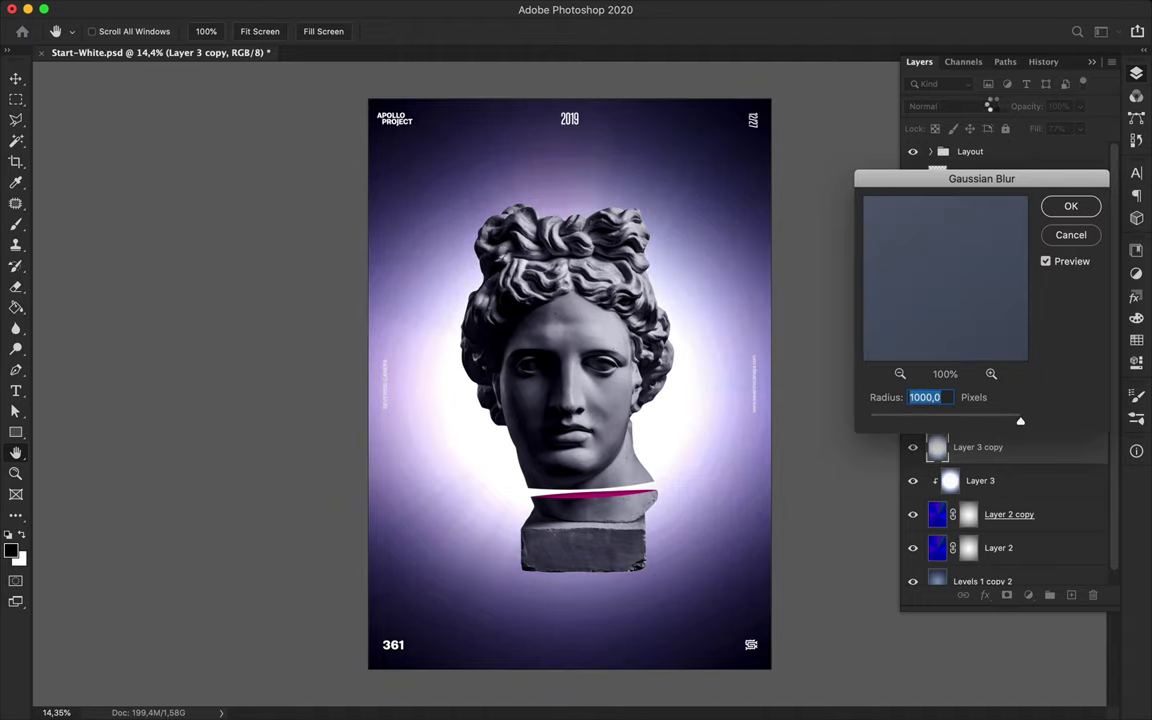
key(Return)
Step: Set the blurred flare copy's blending mode to Color Burn and compare the result with the original flare hidden
click(960, 106)
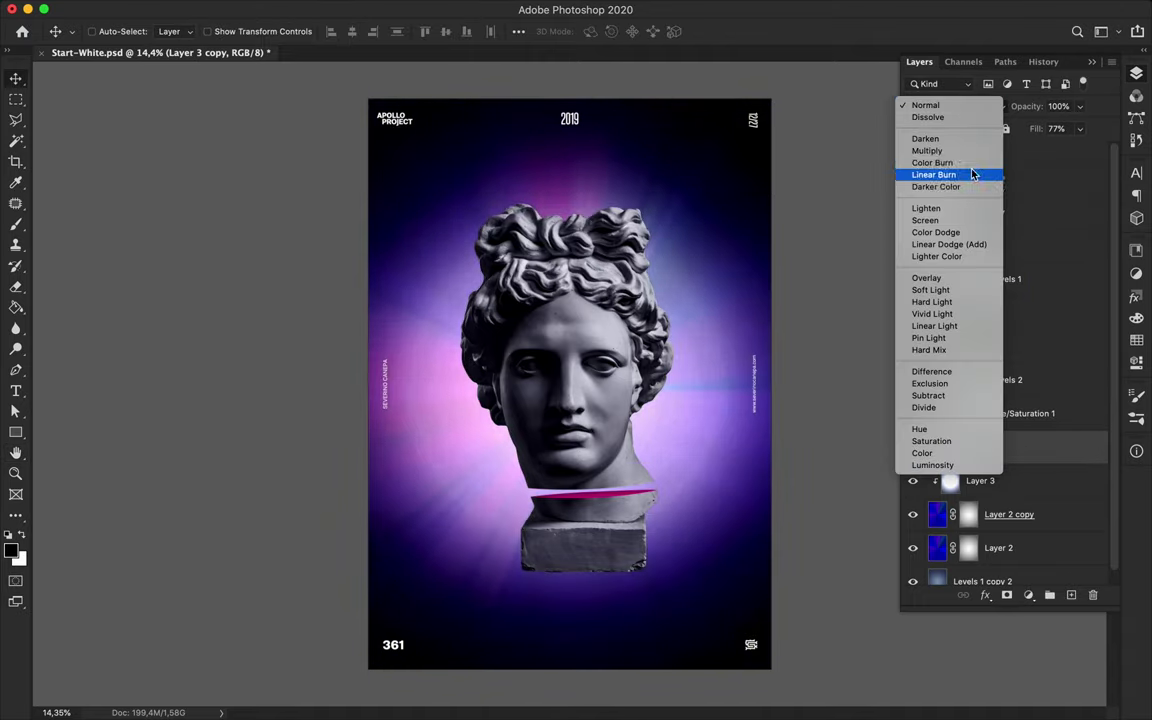
click(971, 165)
click(914, 483)
click(914, 483)
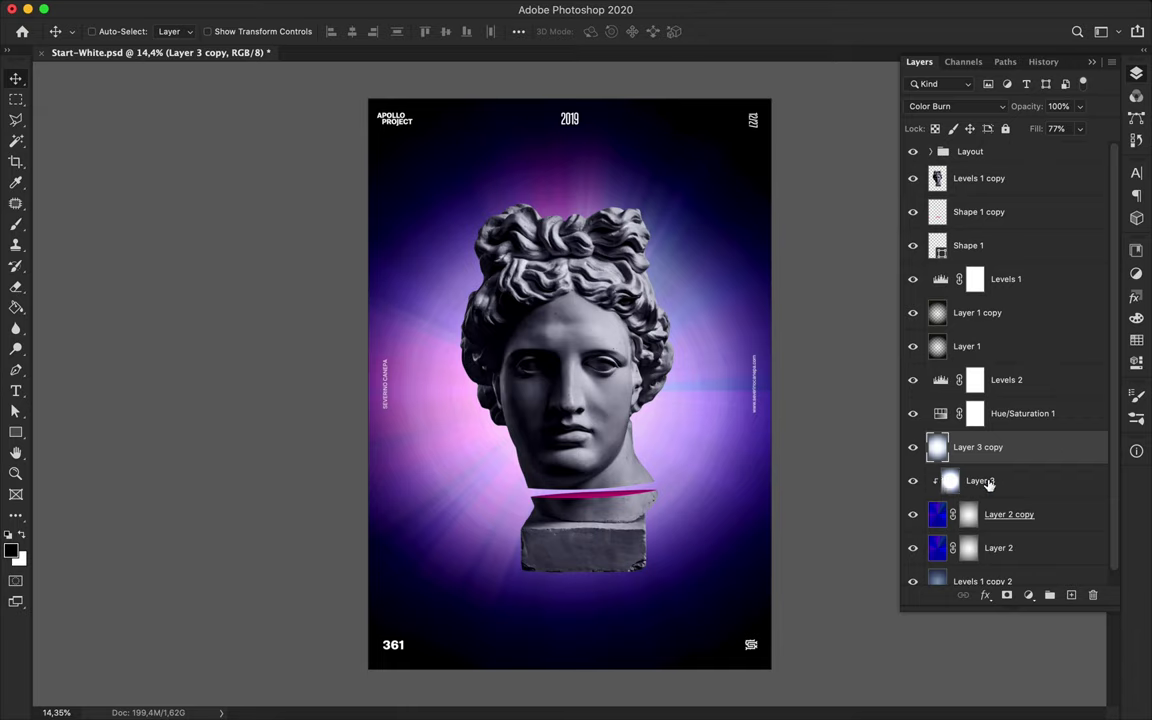
Step: Apply a Gaussian Blur of 953 pixels to the original lens flare layer
click(988, 483)
click(378, 9)
mouse_move(398, 204)
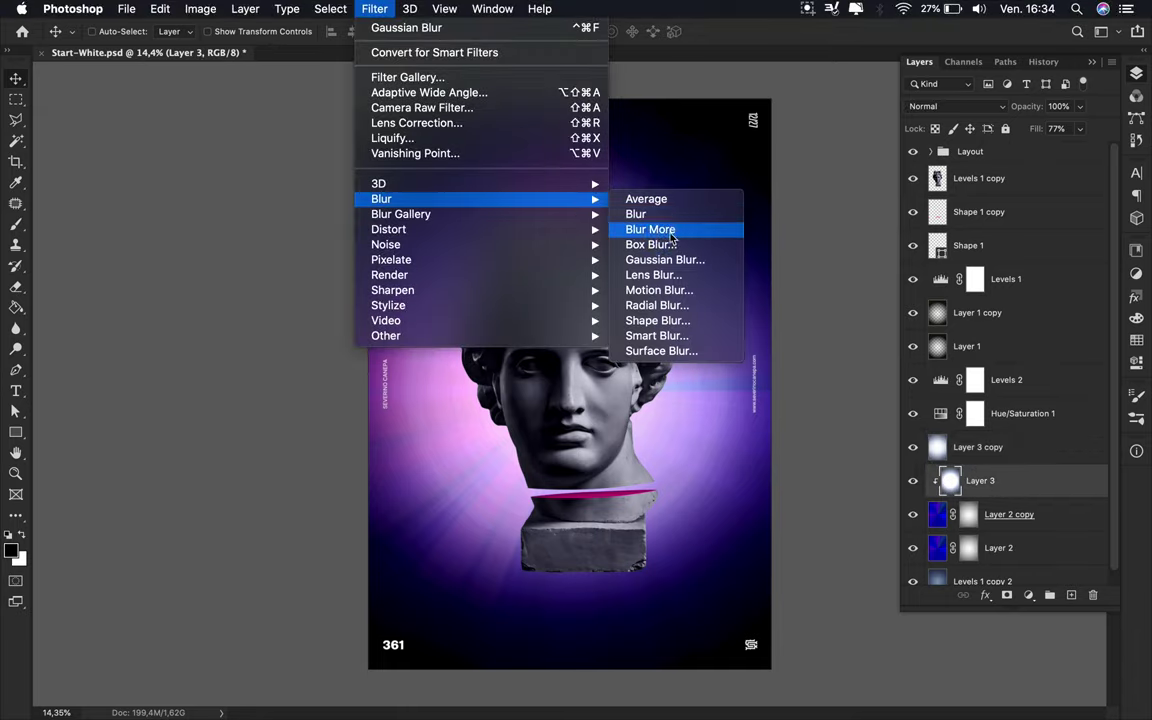
click(665, 259)
mouse_move(1018, 424)
mouse_down()
mouse_move(1000, 421)
mouse_move(1018, 426)
mouse_up()
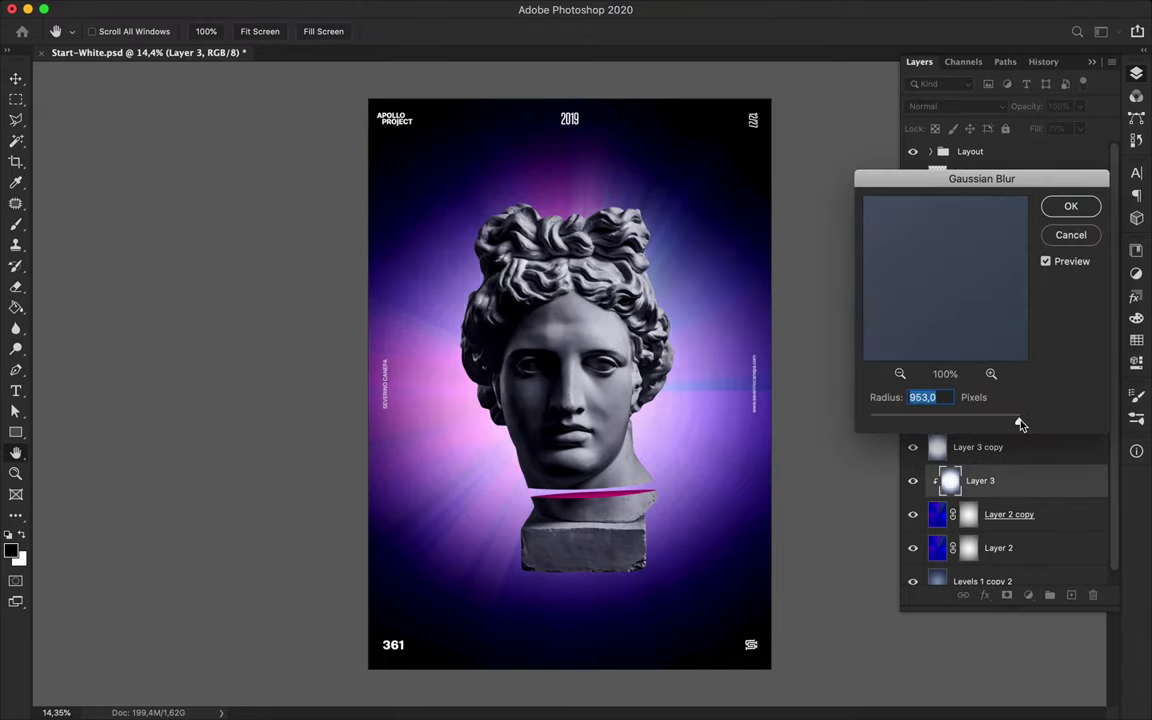
click(1071, 206)
Step: Repeat the last Gaussian Blur on the masked ray copy beneath the flare layer
click(937, 514)
click(912, 514)
click(912, 514)
click(912, 514)
click(912, 514)
click(374, 8)
click(385, 28)
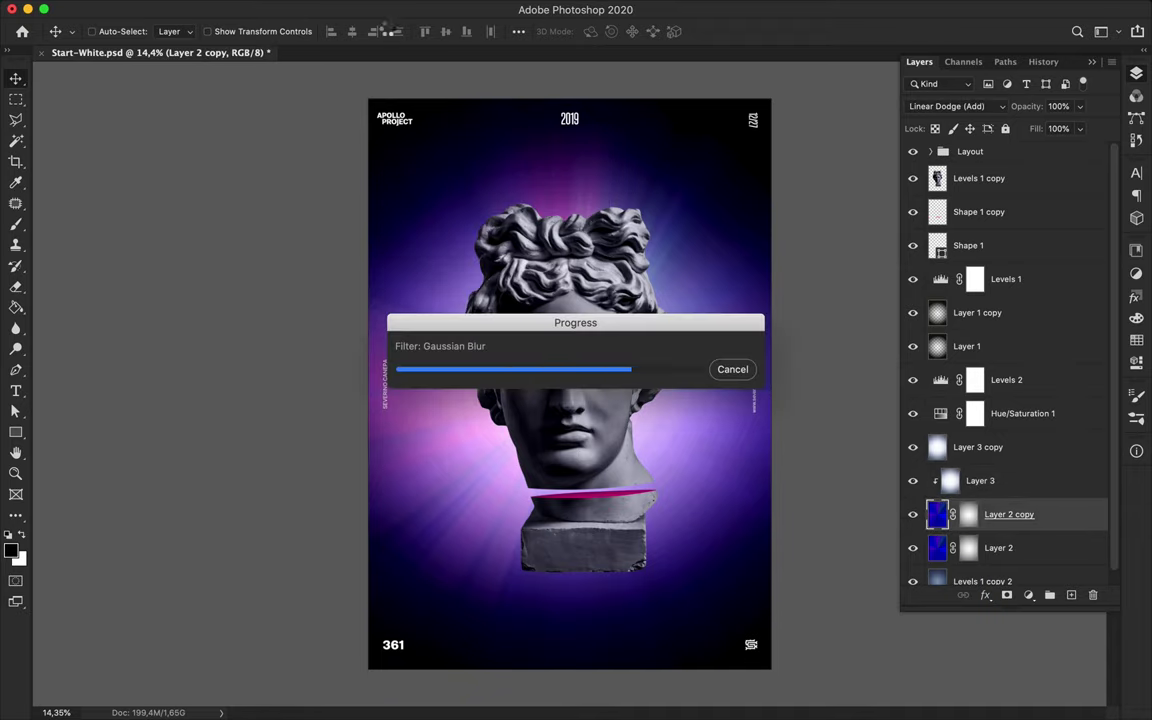
Step: Try the same Gaussian Blur on the original ray layer, Layer 2
click(940, 548)
click(378, 8)
click(385, 25)
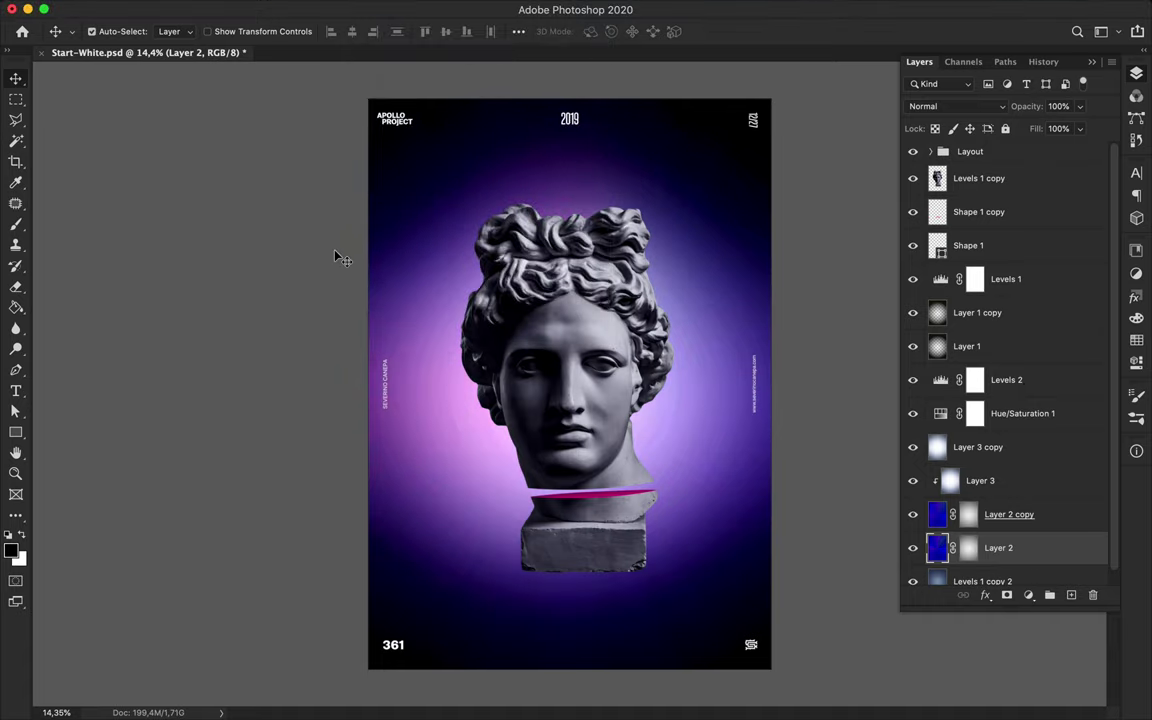
Step: Save the poster file
key(super+s)
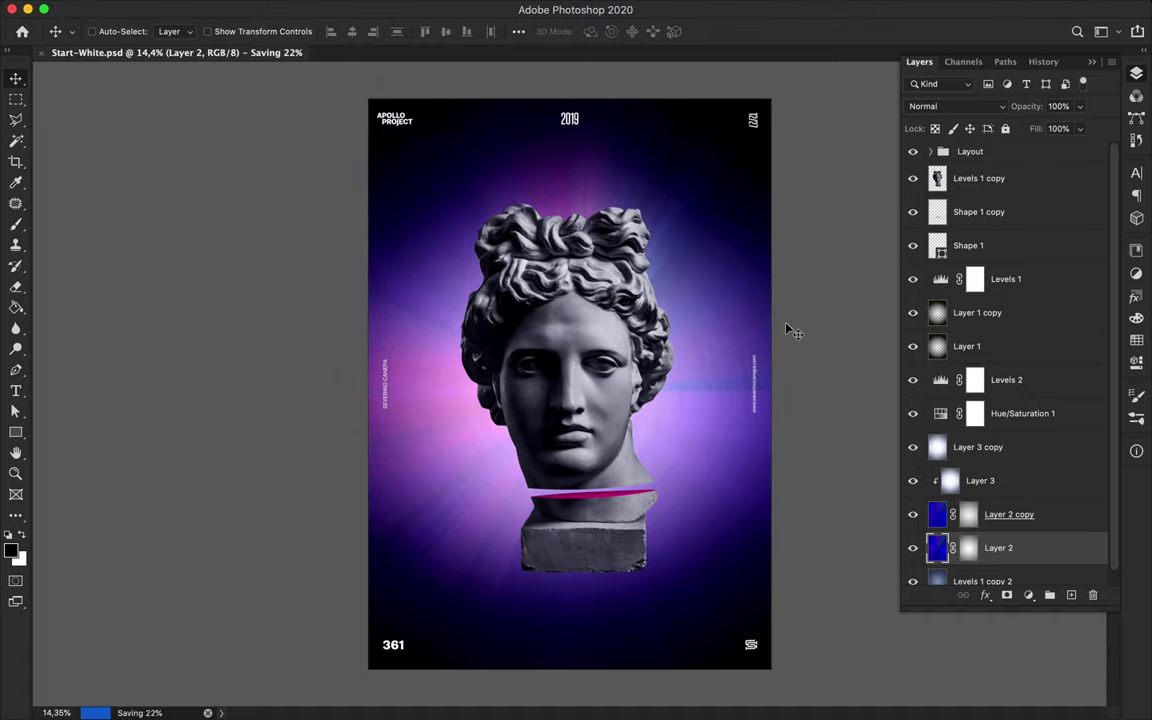
Step: Lighten the bust with the Dodge tool set to Shadows at 60% exposure, and duplicate the bust layer beneath it
scroll(560, 390, up, 5)
super+click(564, 432)
key(e)
drag(16, 348, 70, 315)
mouse_move(414, 235)
mouse_down()
mouse_move(408, 193)
mouse_move(409, 242)
mouse_up()
mouse_move(485, 665)
mouse_down()
mouse_move(475, 488)
mouse_move(415, 300)
mouse_up()
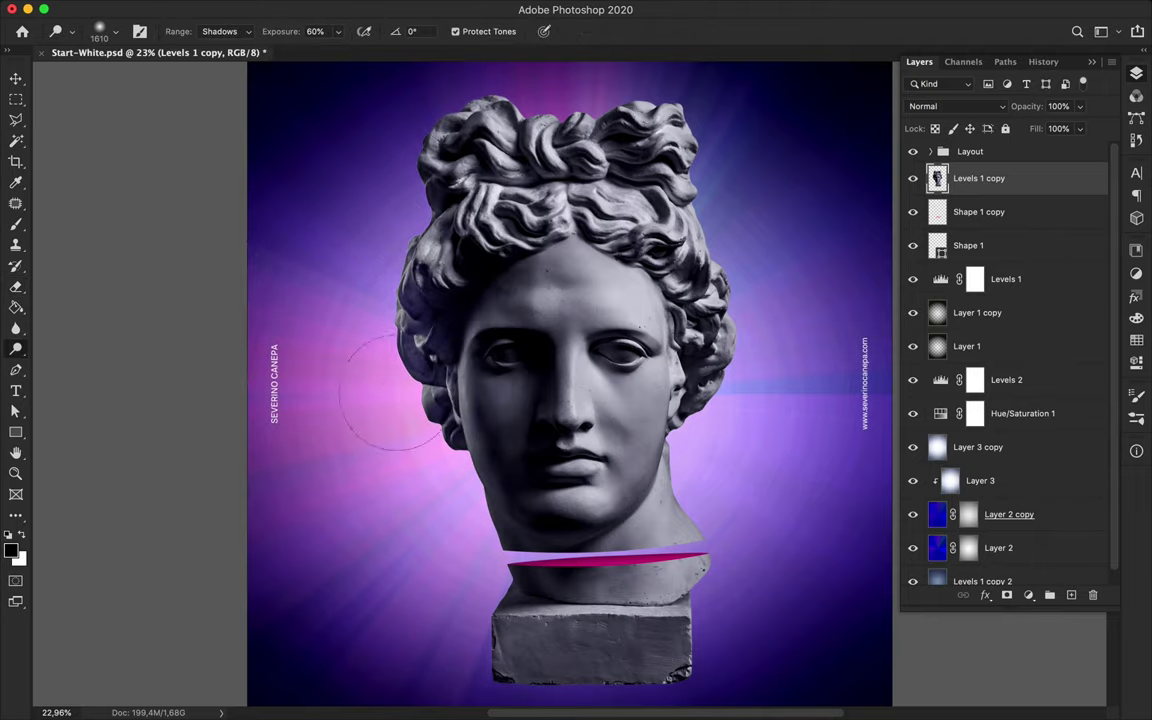
scroll(463, 670, down, 2)
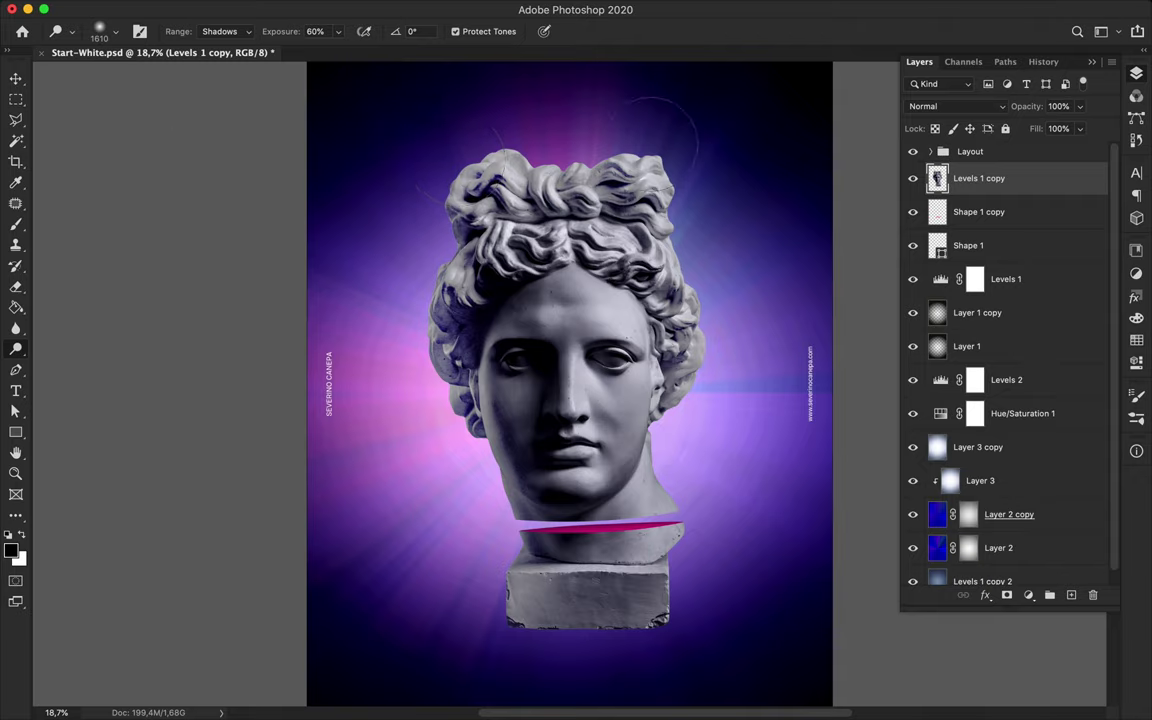
drag(965, 178, 990, 212)
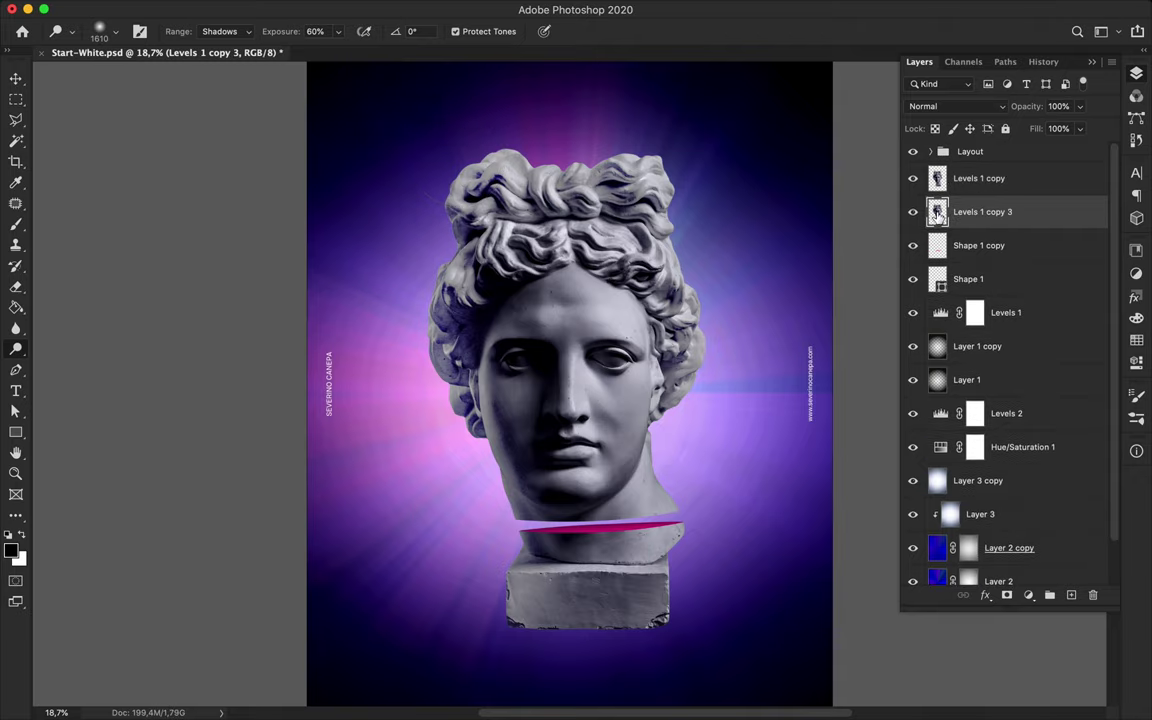
key(super+0)
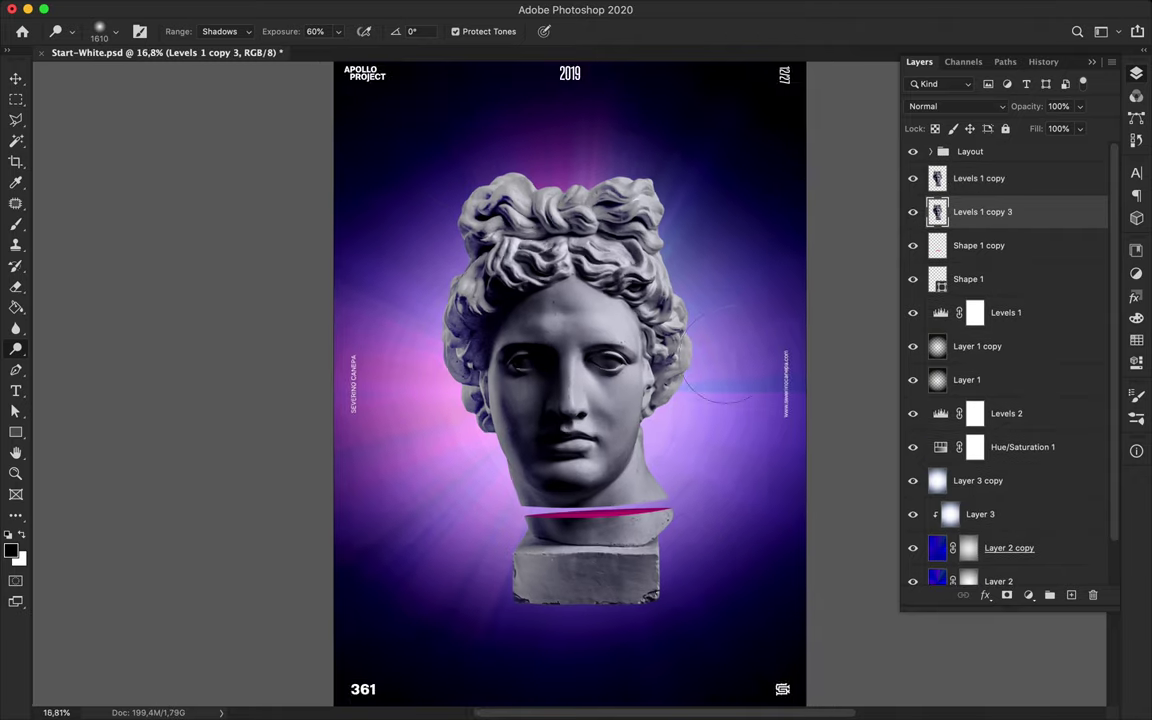
Step: Revert the document history to the saved Gaussian Blur state from before the dodge strokes
click(1004, 63)
click(963, 62)
click(1043, 62)
scroll(996, 402, up, 5)
click(995, 404)
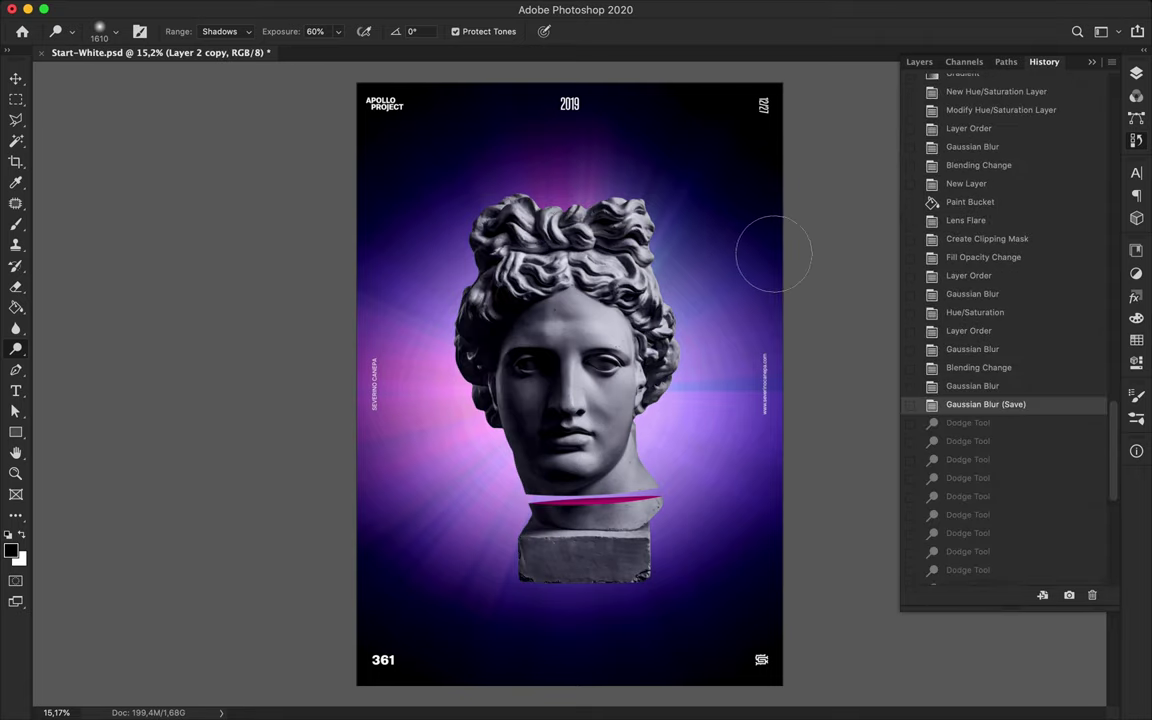
Step: Compare the background's ray and flare layers by switching their visibility off and on
key(v)
click(919, 62)
scroll(930, 480, down, 2)
drag(912, 502, 914, 538)
click(915, 570)
click(915, 570)
click(915, 540)
click(377, 9)
click(913, 502)
click(913, 502)
click(913, 536)
click(913, 536)
click(913, 502)
click(331, 9)
mouse_move(375, 9)
click(998, 514)
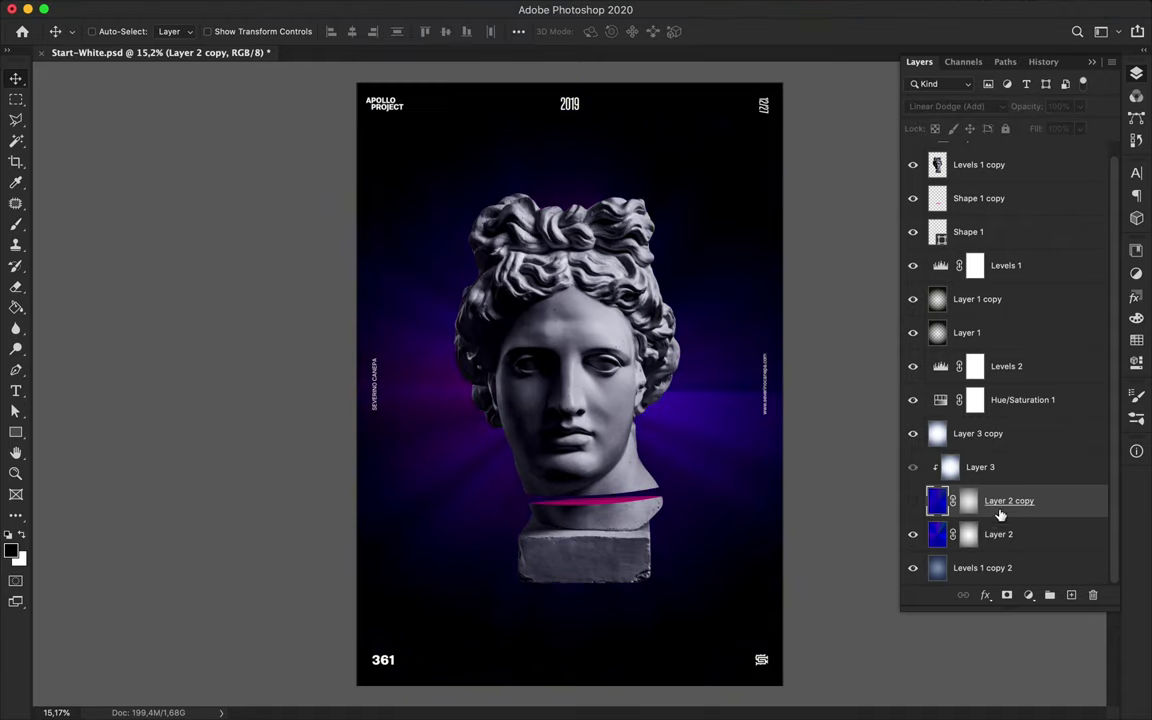
click(1000, 534)
click(375, 8)
mouse_move(385, 196)
click(656, 273)
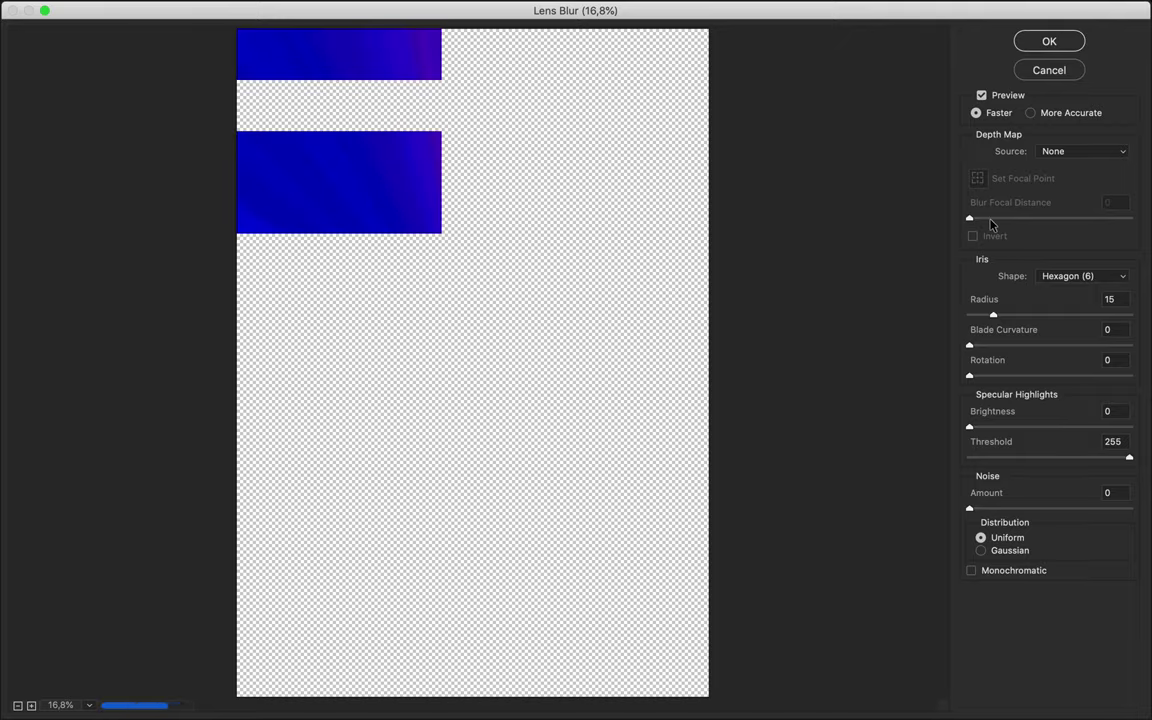
key(Escape)
Step: Soften the original ray layer, Layer 2, with a Gaussian Blur
click(375, 8)
mouse_move(398, 230)
mouse_move(385, 199)
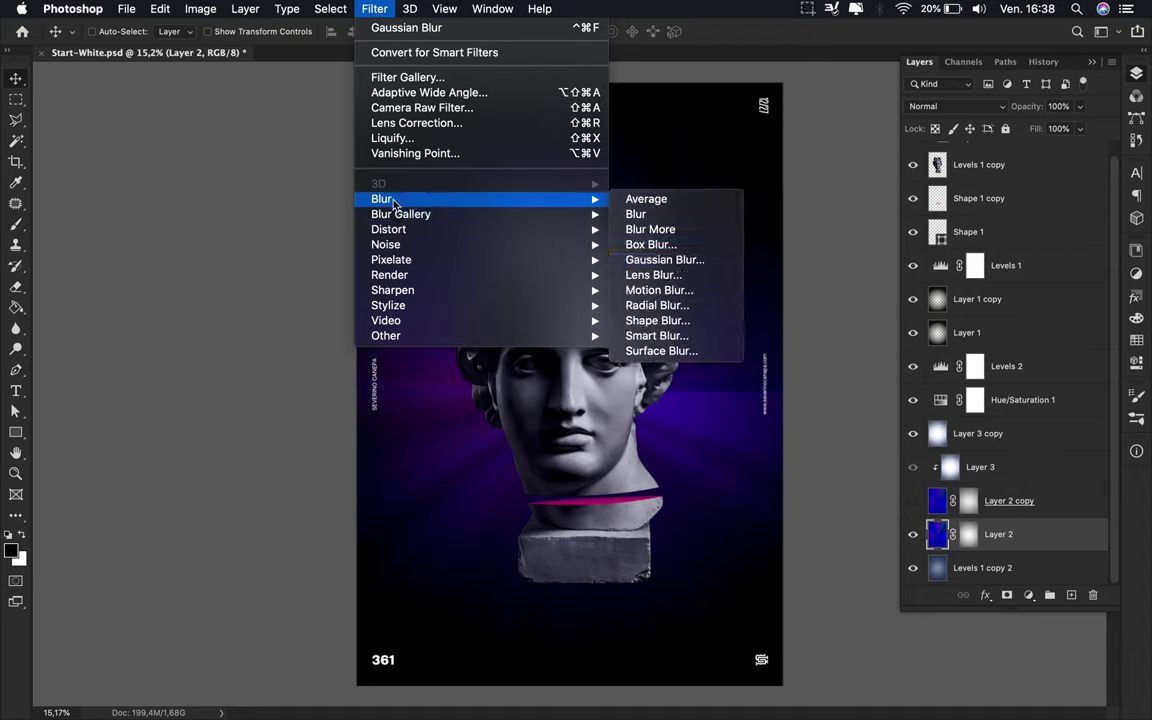
click(655, 259)
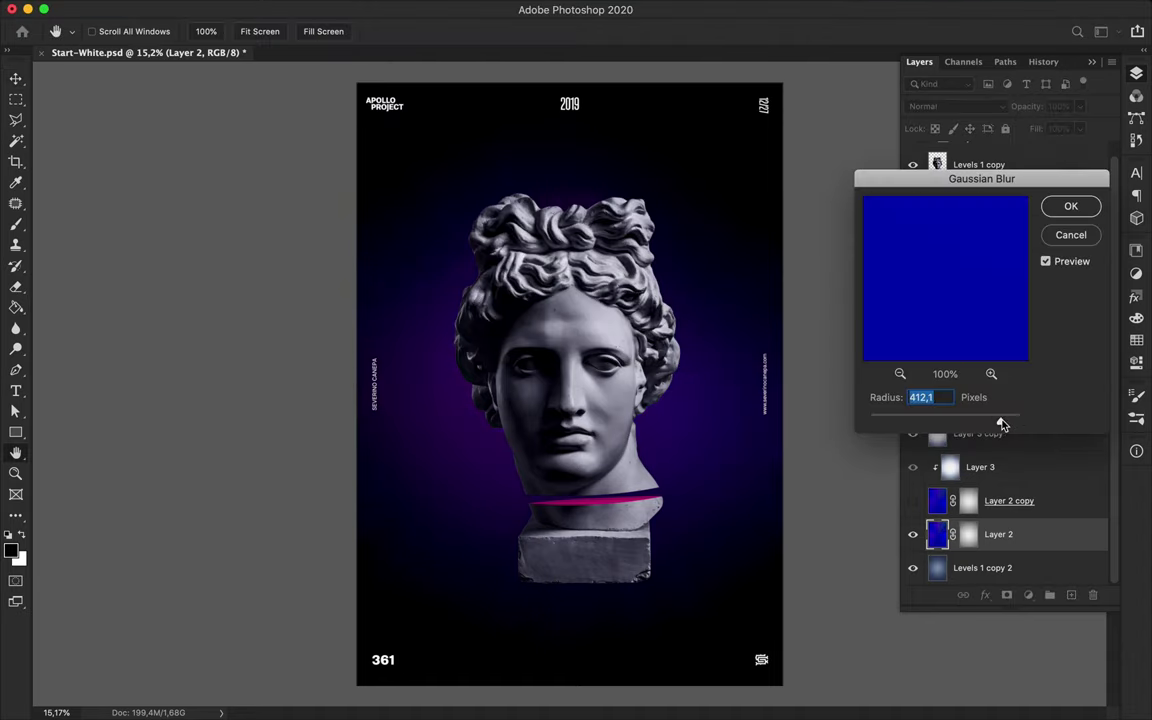
key(Return)
Step: Show the blurred ray copy again and lower its fill to darken the background glow
click(913, 501)
click(913, 501)
click(913, 501)
click(1010, 501)
click(1080, 129)
drag(1080, 149, 1018, 150)
Step: Nudge the bust and its two neck-cut shape layers together slightly to the left, and save the poster
super+click(633, 376)
shift+click(978, 199)
shift+click(985, 233)
scroll(996, 254, up, 1)
click(996, 248)
shift+click(980, 179)
drag(688, 370, 685, 368)
drag(592, 361, 593, 361)
key(super+s)
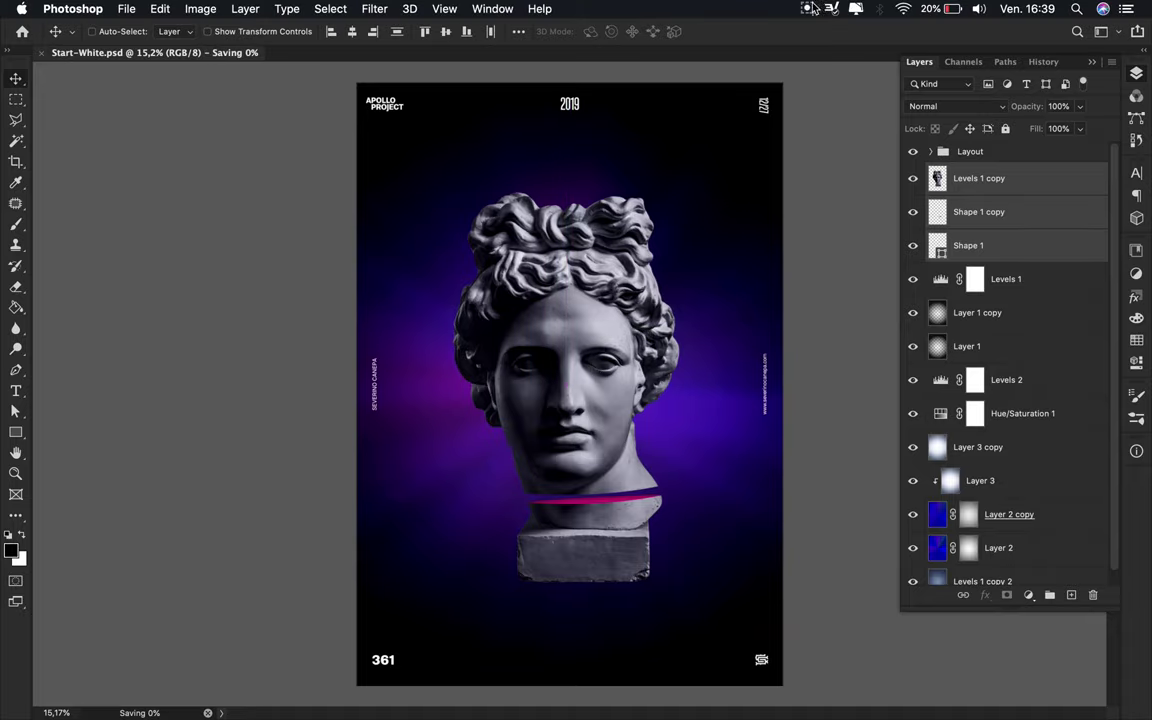